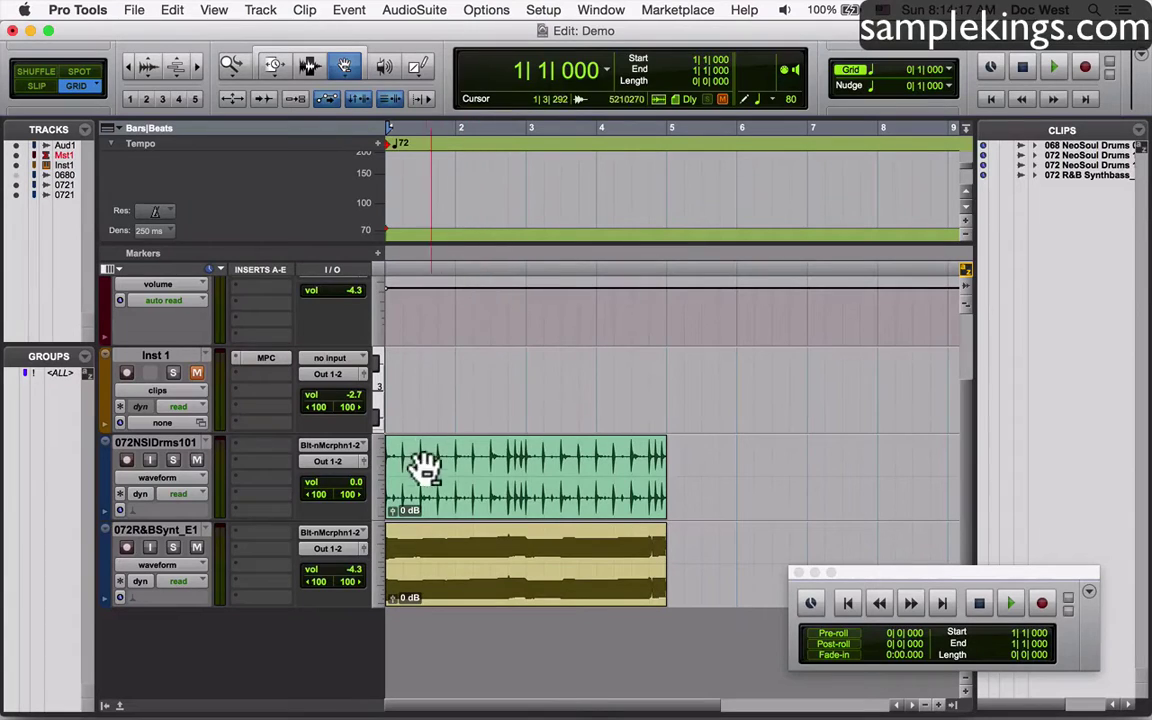
# Play the Demo session from the start, then stop it back at bar one.
pyautogui.press('space')
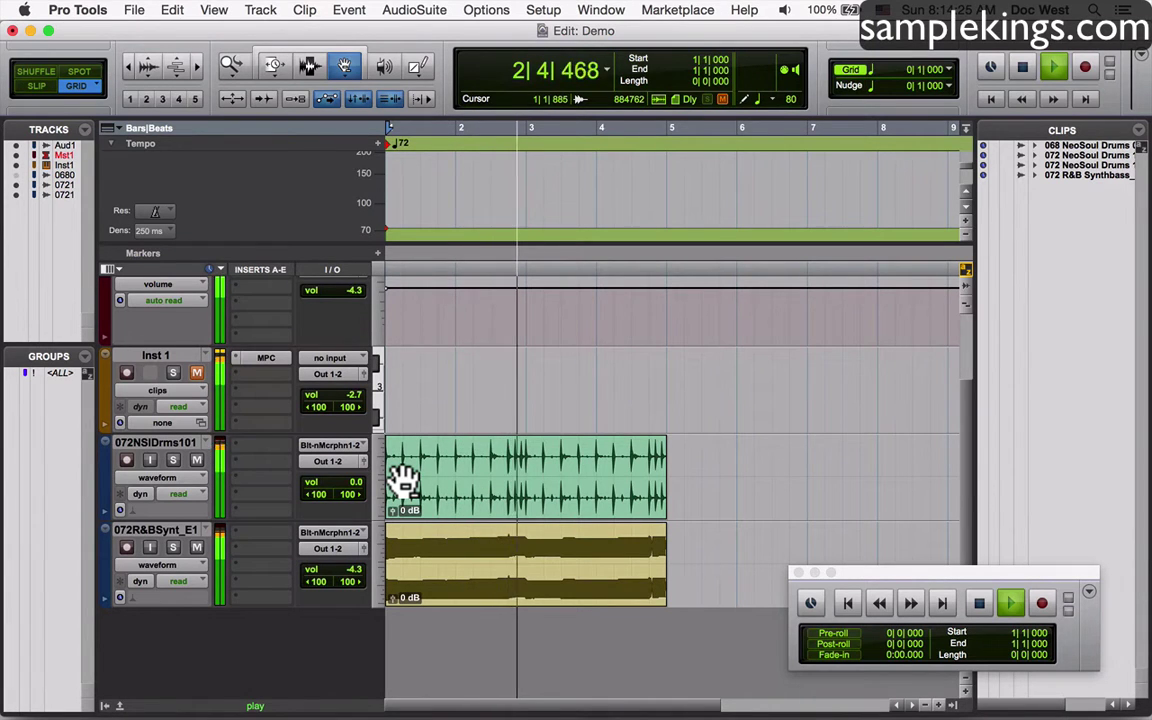
pyautogui.press('space')
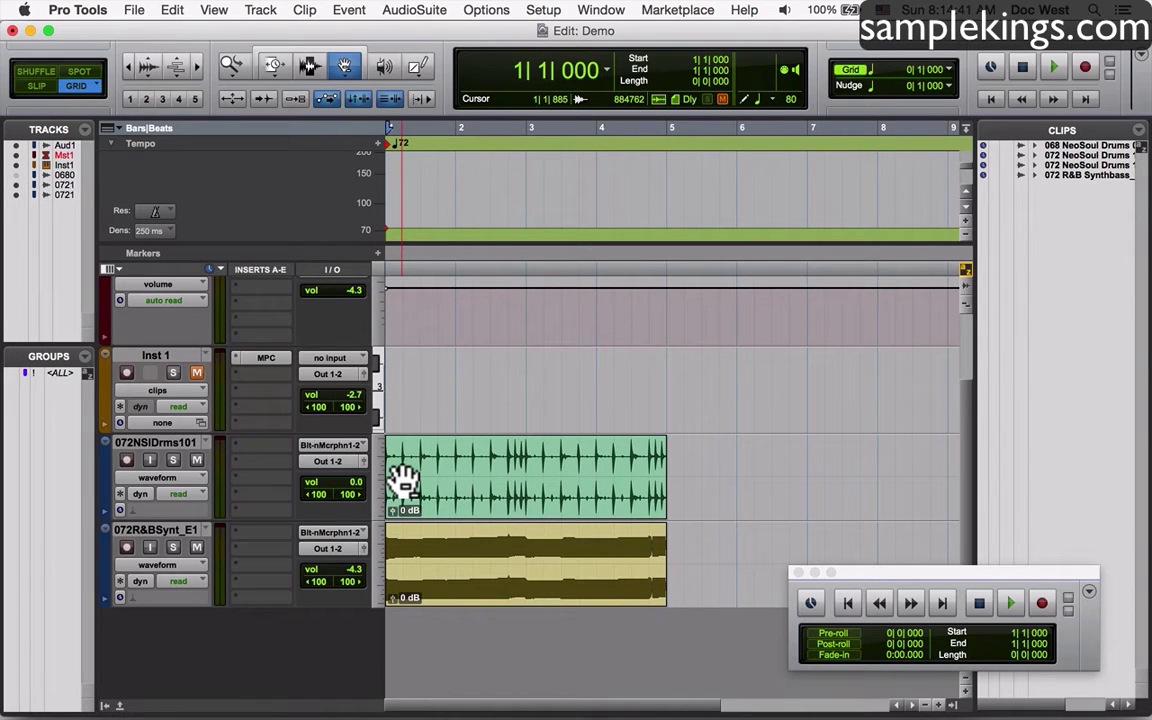
# Open the MPC instrument plugin on Inst 1 from the Mix window, then return to Edit.
pyautogui.press('super+equal')
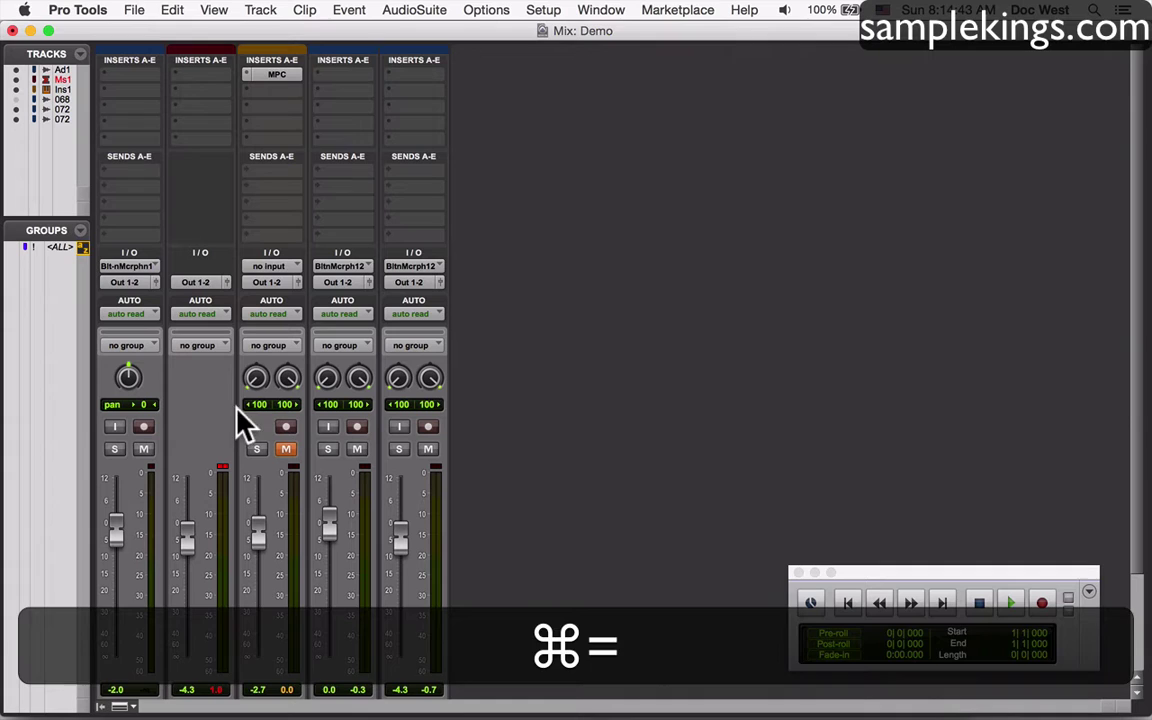
pyautogui.click(257, 77)
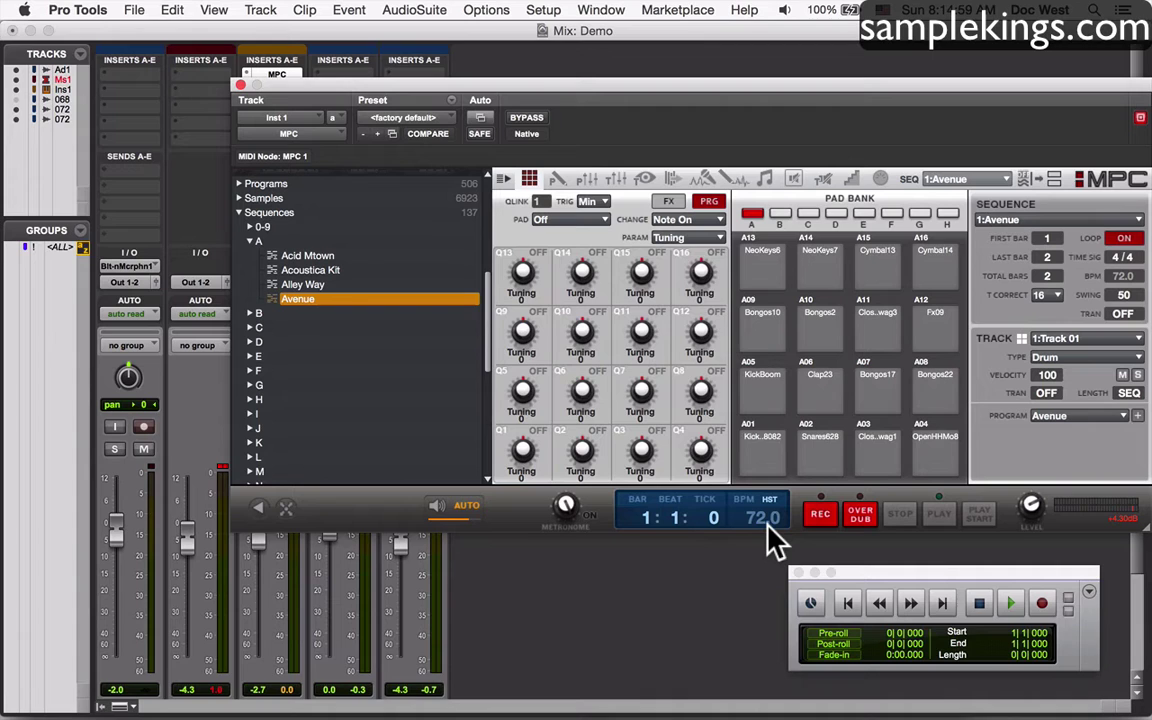
pyautogui.press('super+equal')
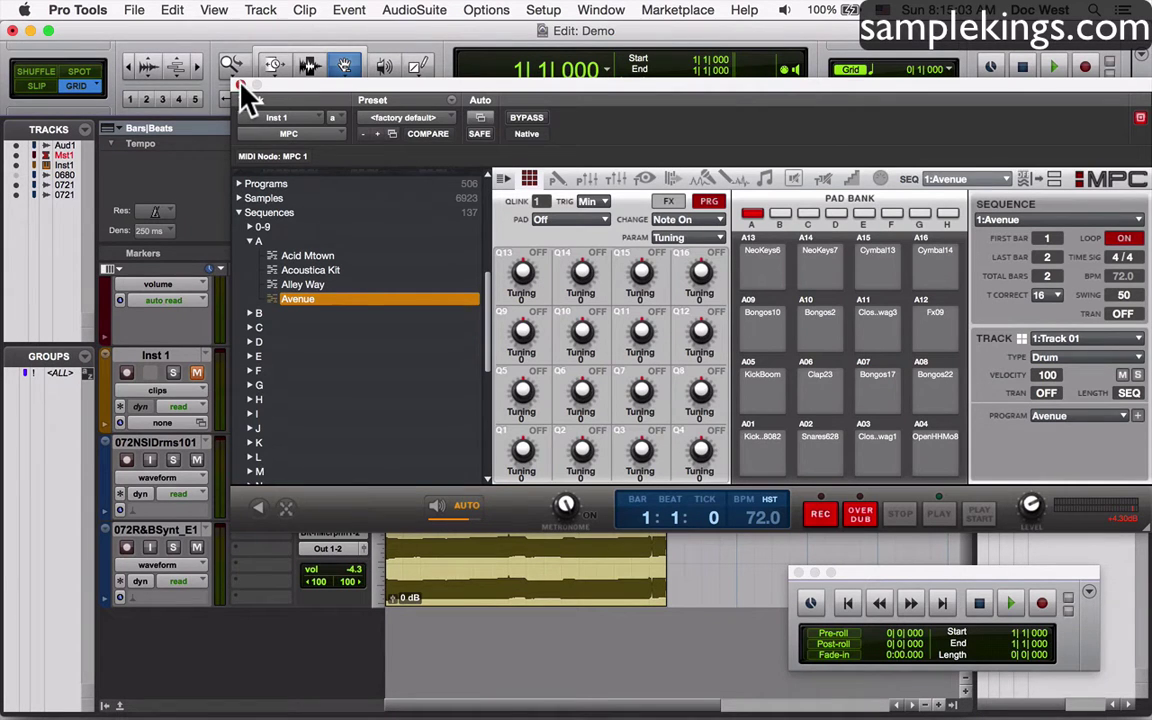
# Close the MPC plugin window and move to the browser showing AKAI MPC Touch lessons.
pyautogui.click(240, 84)
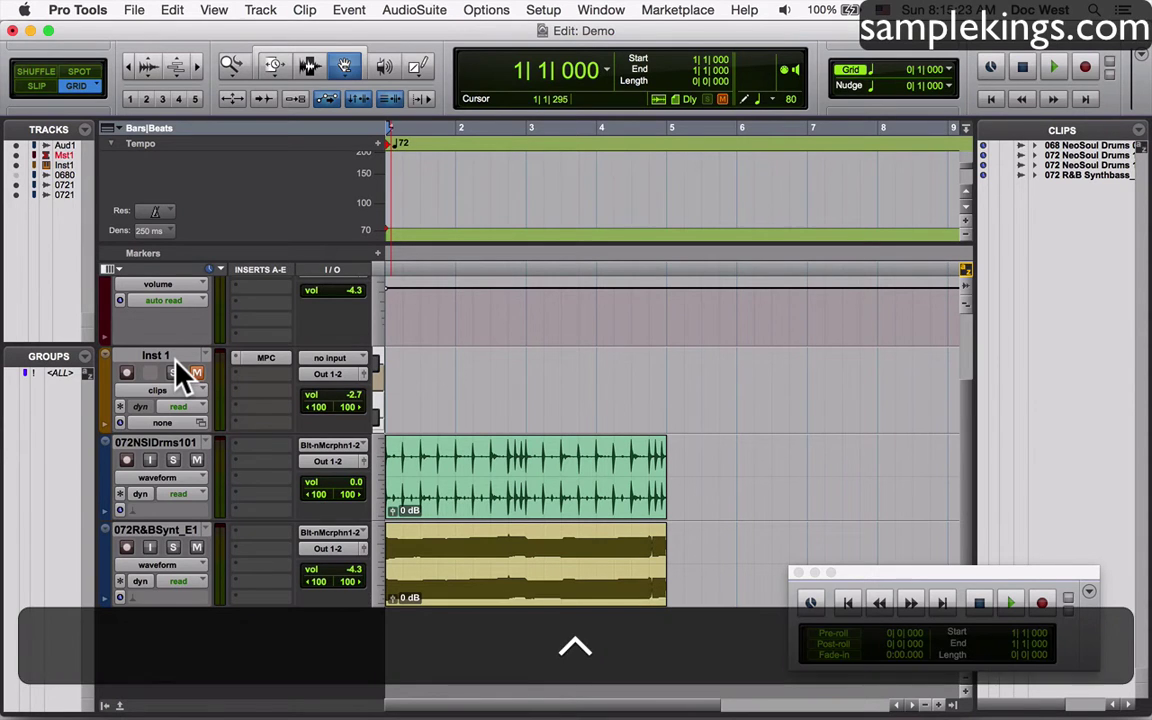
pyautogui.hotkey('ctrl', 'Right')
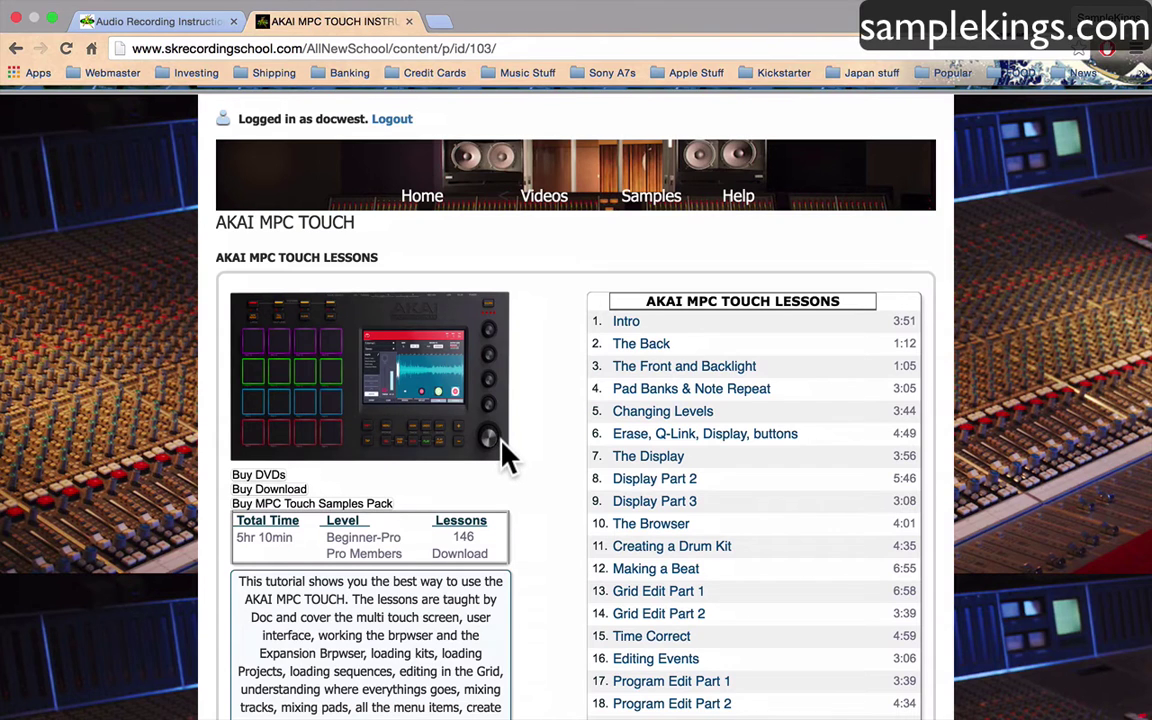
pyautogui.scroll(-1, 502, 447)
pyautogui.scroll(2, 505, 455)
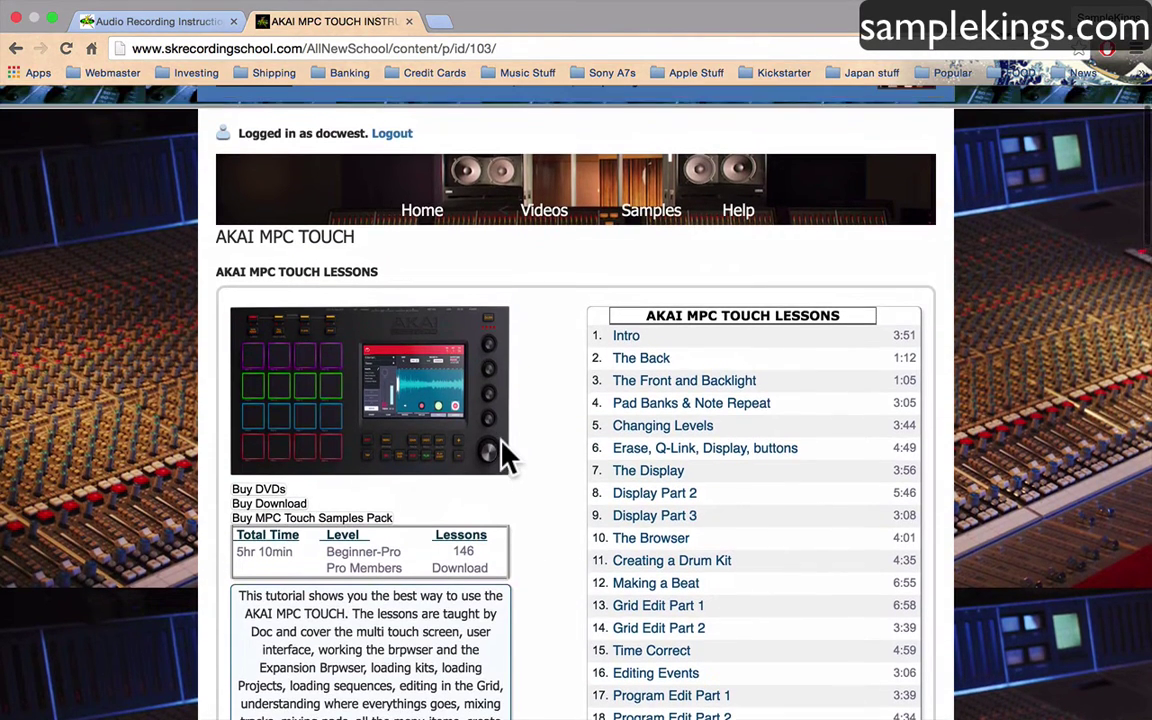
pyautogui.scroll(3, 505, 455)
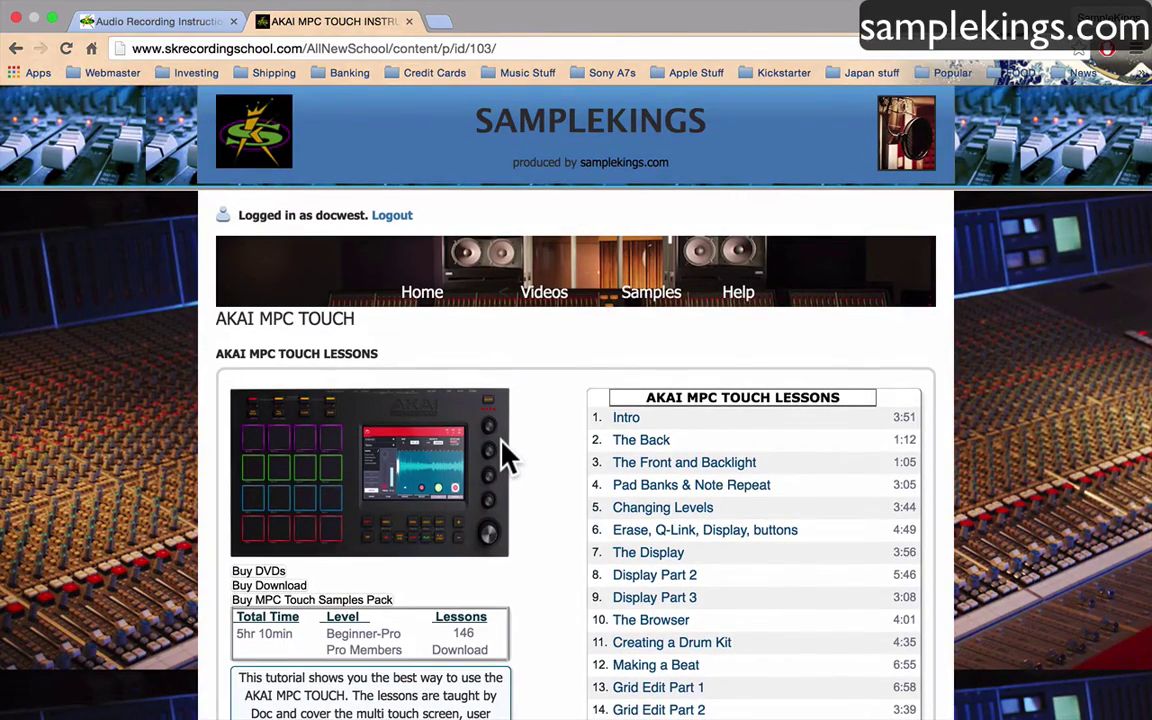
pyautogui.scroll(-4, 505, 455)
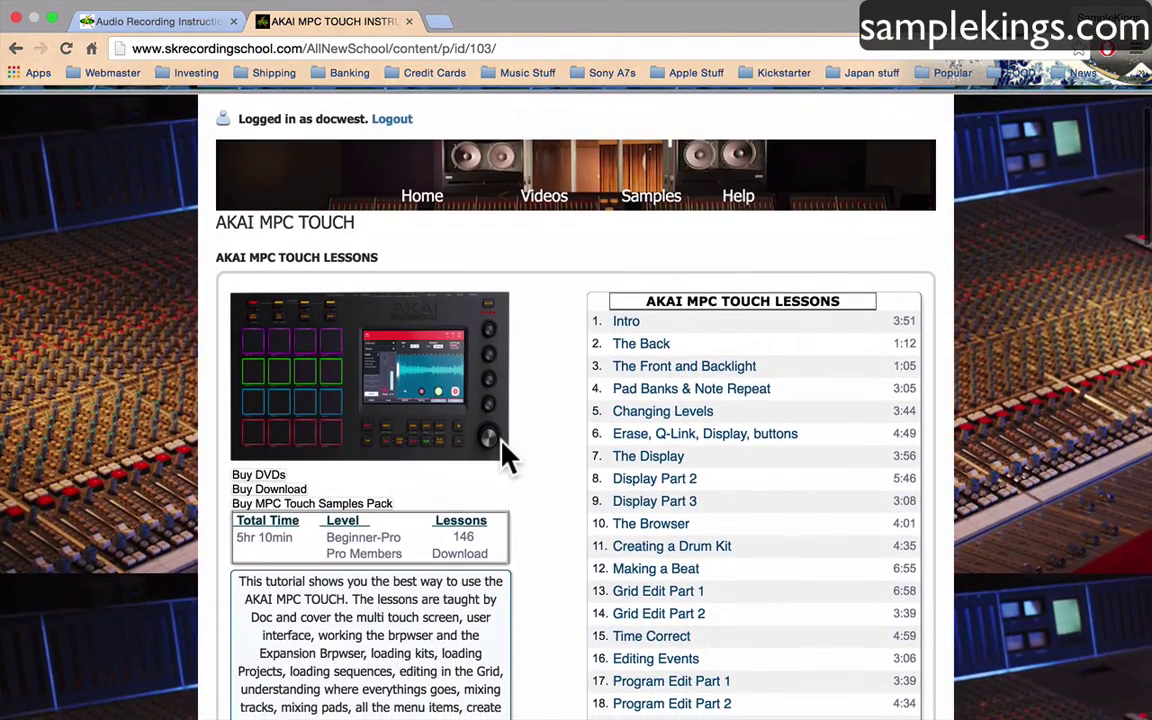
pyautogui.scroll(-4, 505, 455)
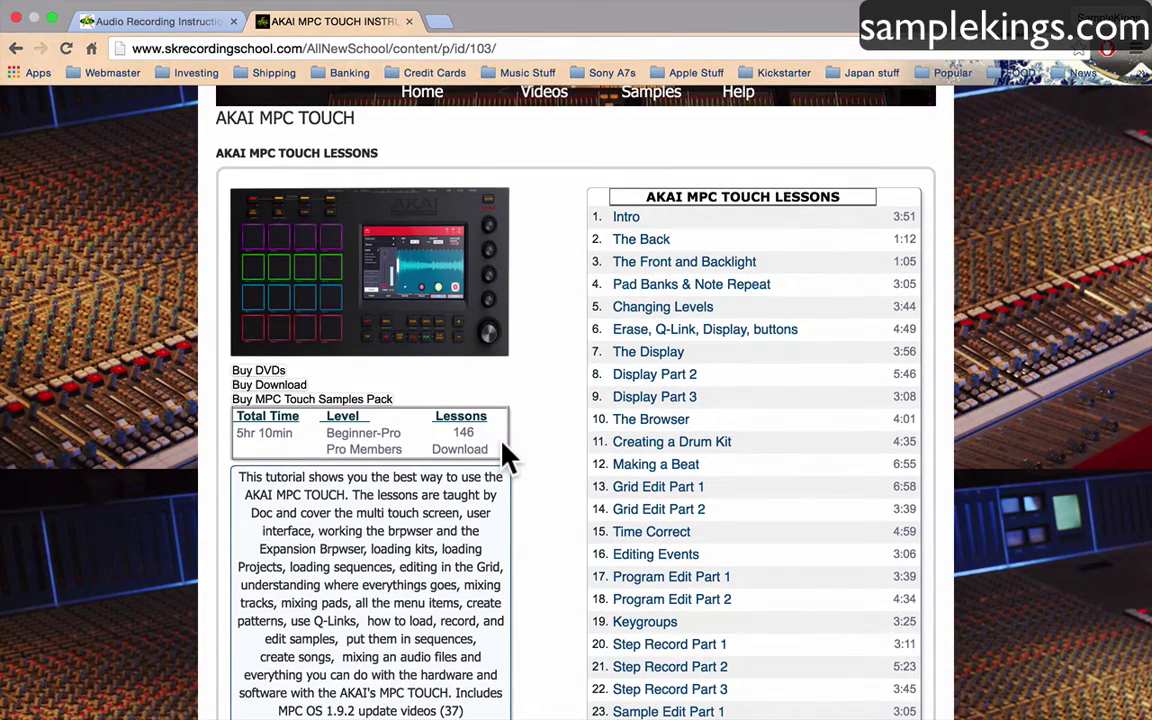
pyautogui.scroll(-2, 505, 455)
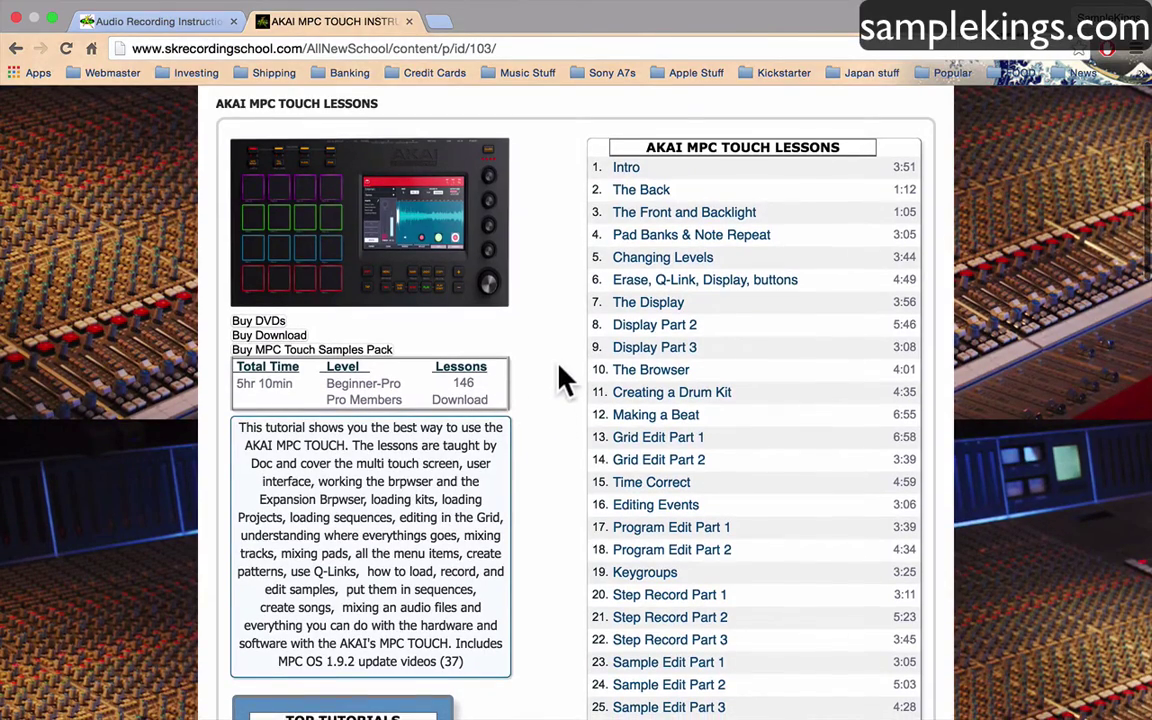
pyautogui.scroll(-1, 562, 376)
pyautogui.scroll(-3, 562, 378)
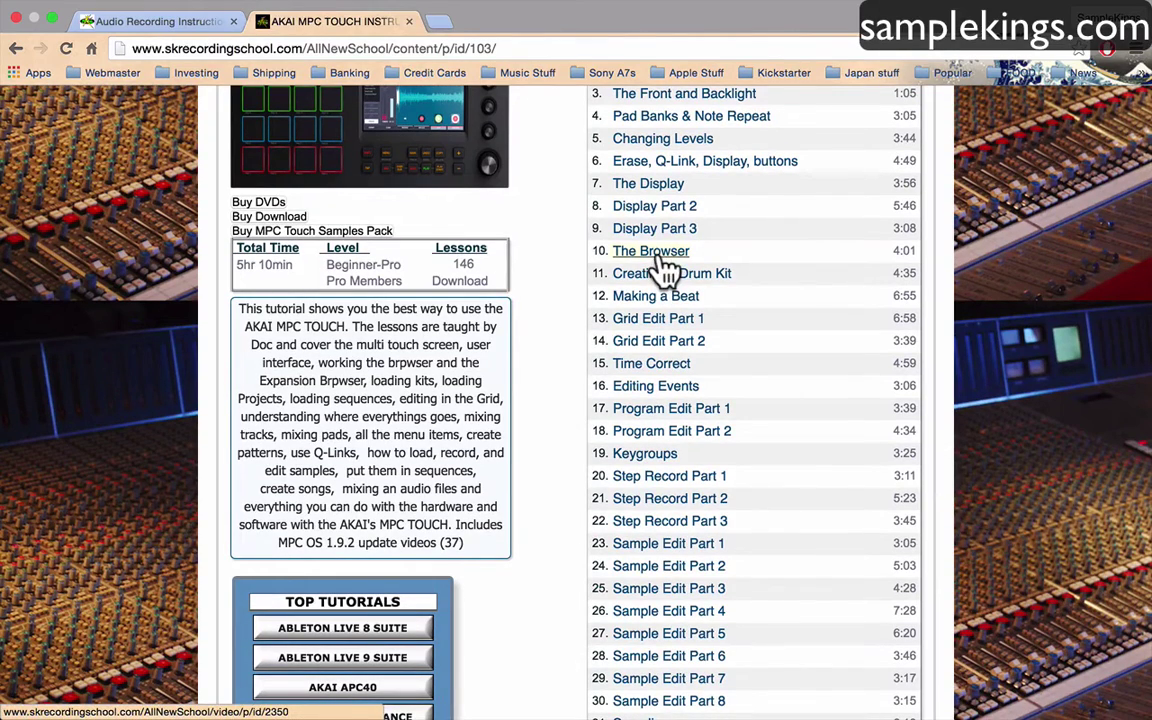
pyautogui.scroll(-3, 566, 391)
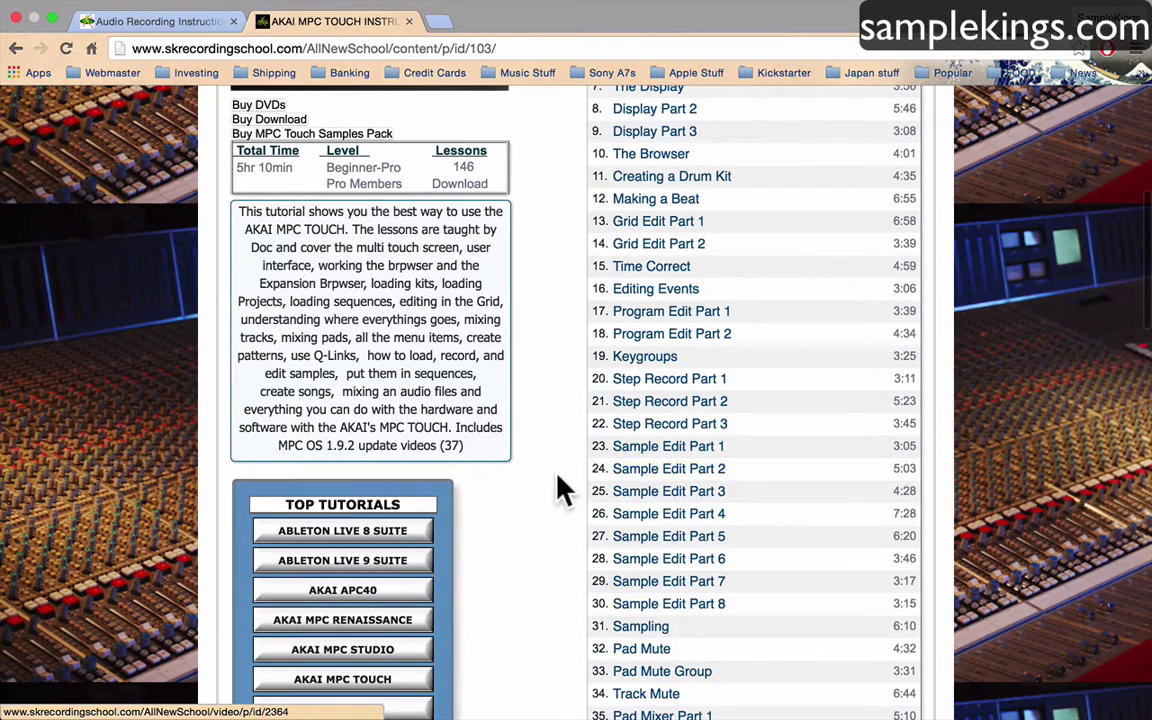
pyautogui.scroll(-3, 560, 489)
pyautogui.scroll(-2, 560, 489)
pyautogui.scroll(-5, 560, 489)
pyautogui.scroll(-2, 560, 485)
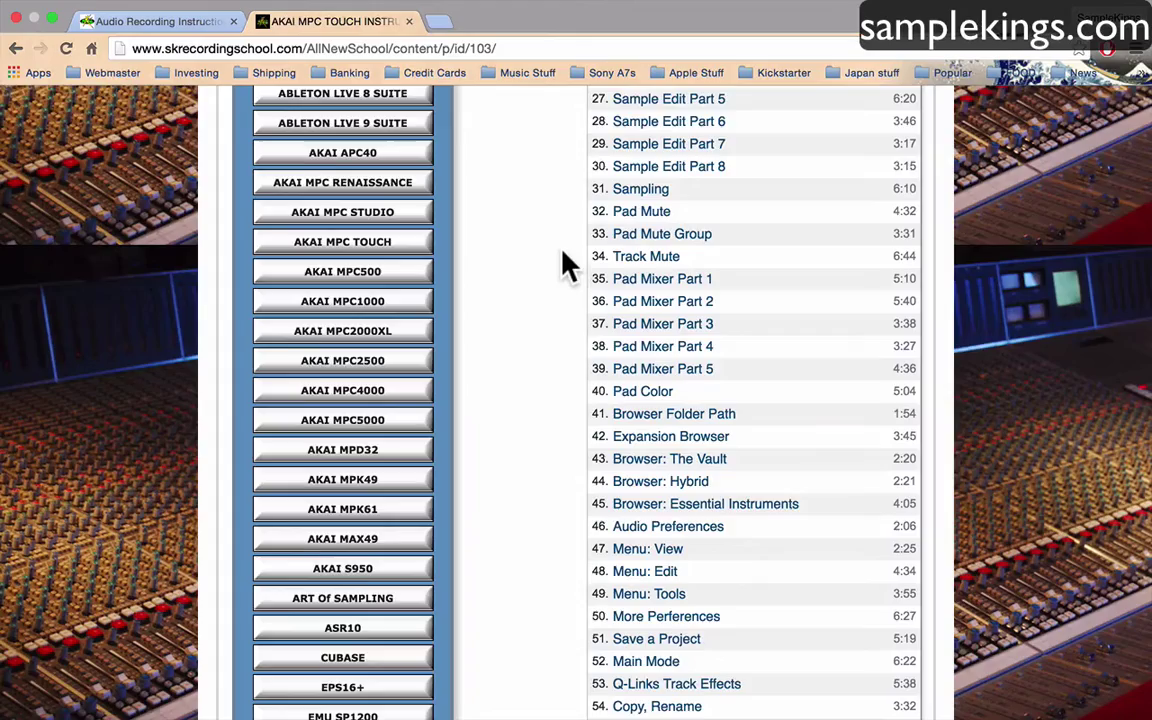
pyautogui.scroll(-1, 562, 256)
pyautogui.scroll(-1, 562, 256)
pyautogui.scroll(-1, 562, 256)
pyautogui.scroll(-1, 590, 220)
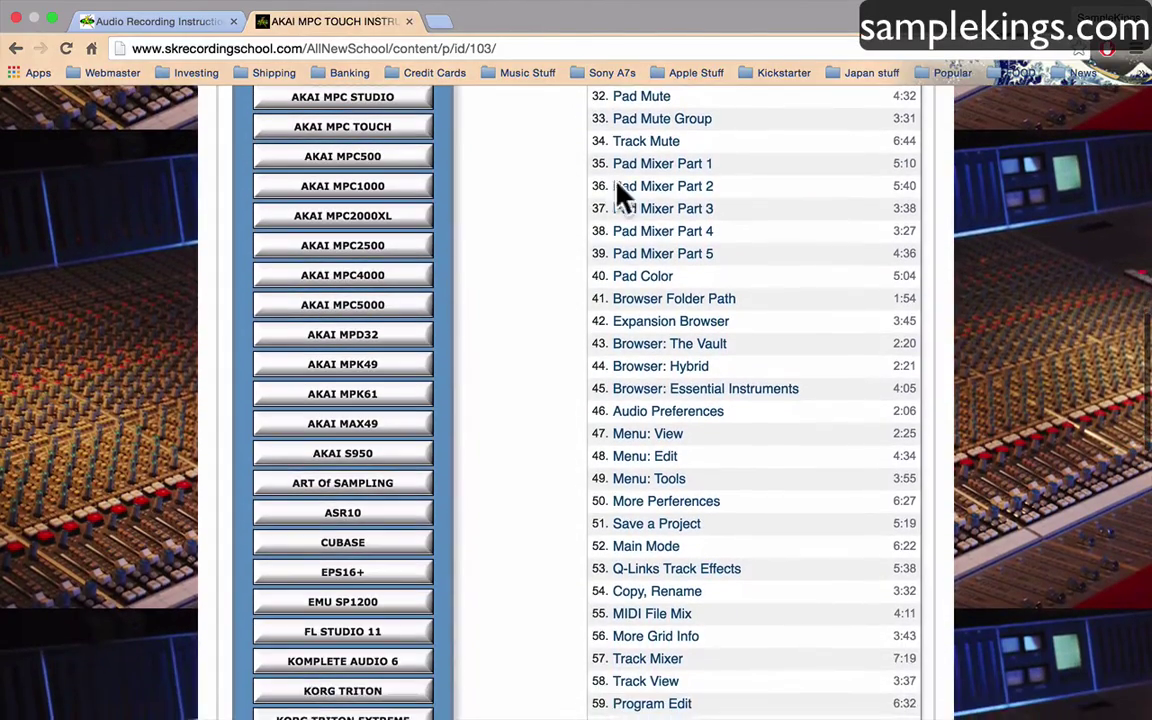
pyautogui.scroll(-5, 643, 360)
pyautogui.scroll(-5, 643, 360)
pyautogui.scroll(-5, 643, 360)
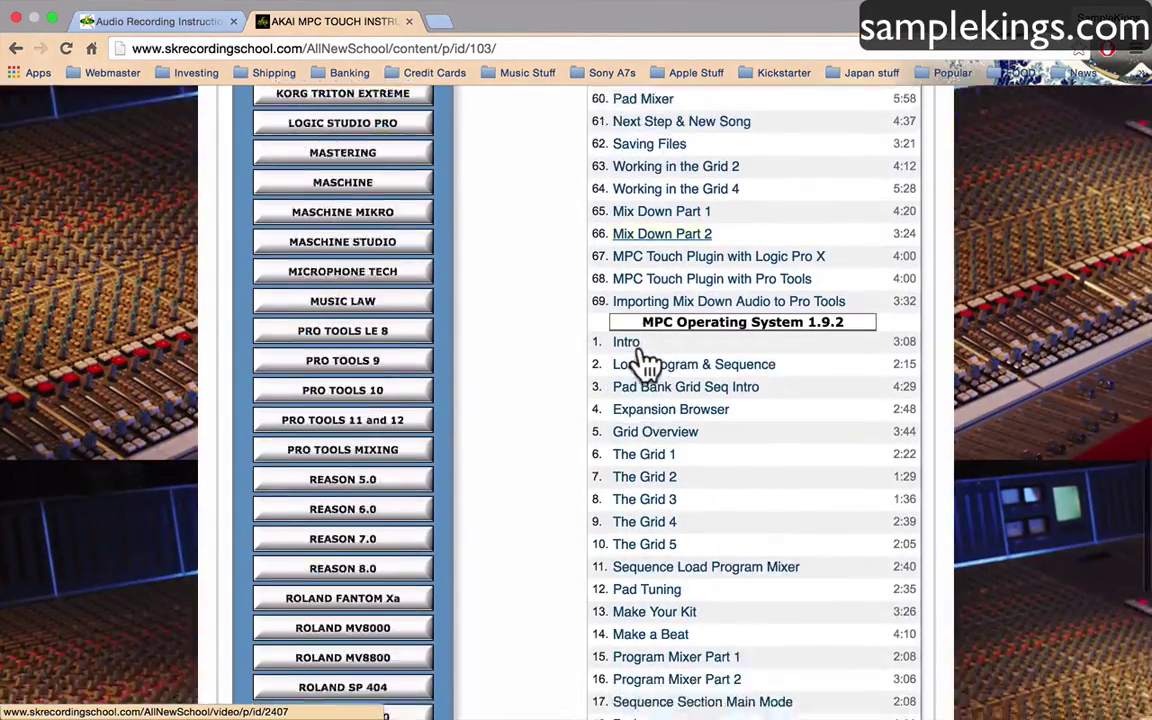
pyautogui.scroll(-2, 645, 365)
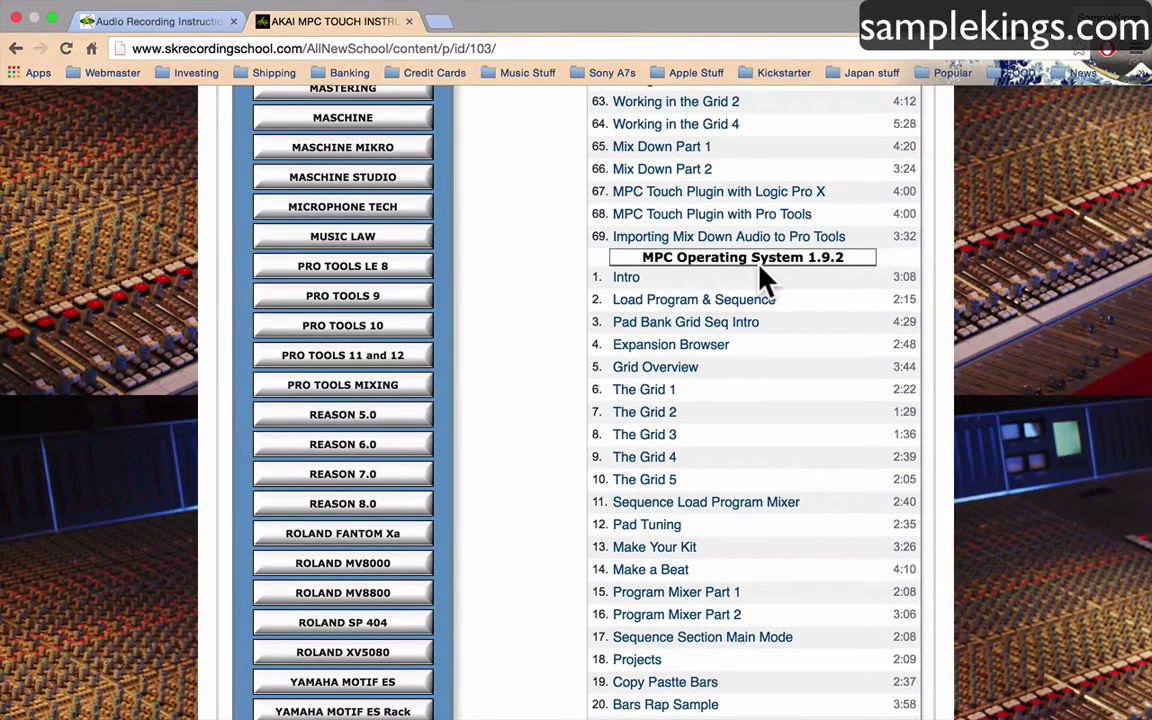
pyautogui.scroll(-1, 756, 432)
pyautogui.scroll(-2, 756, 440)
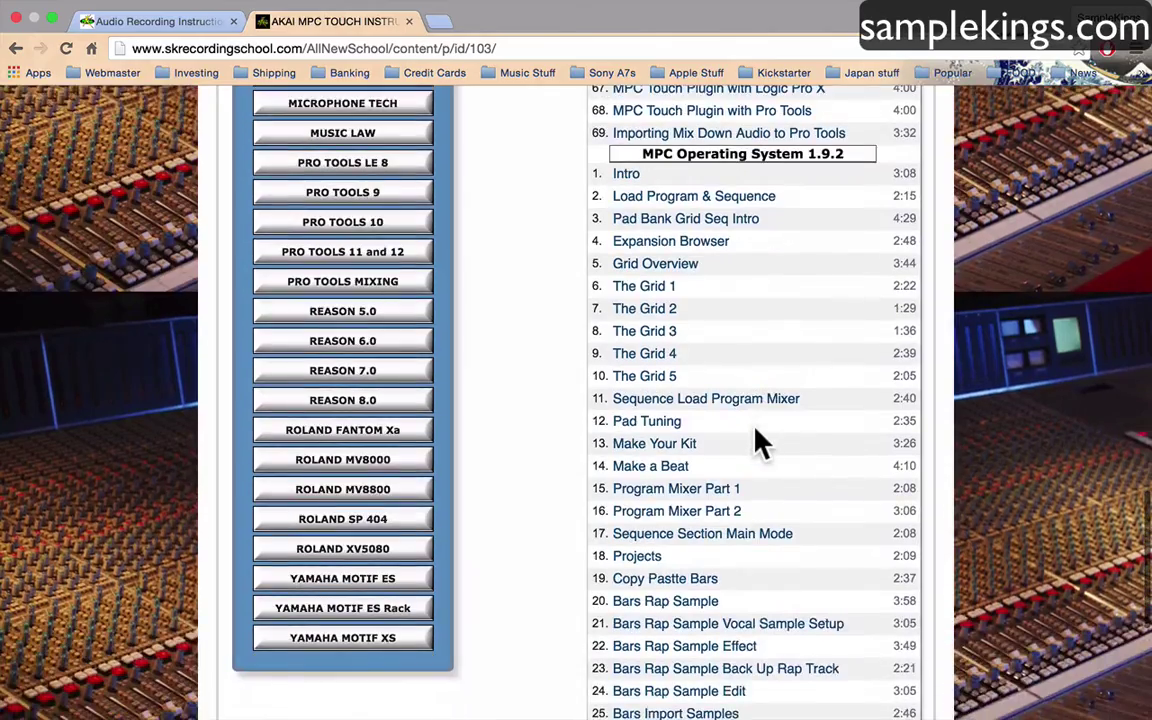
pyautogui.scroll(-4, 756, 440)
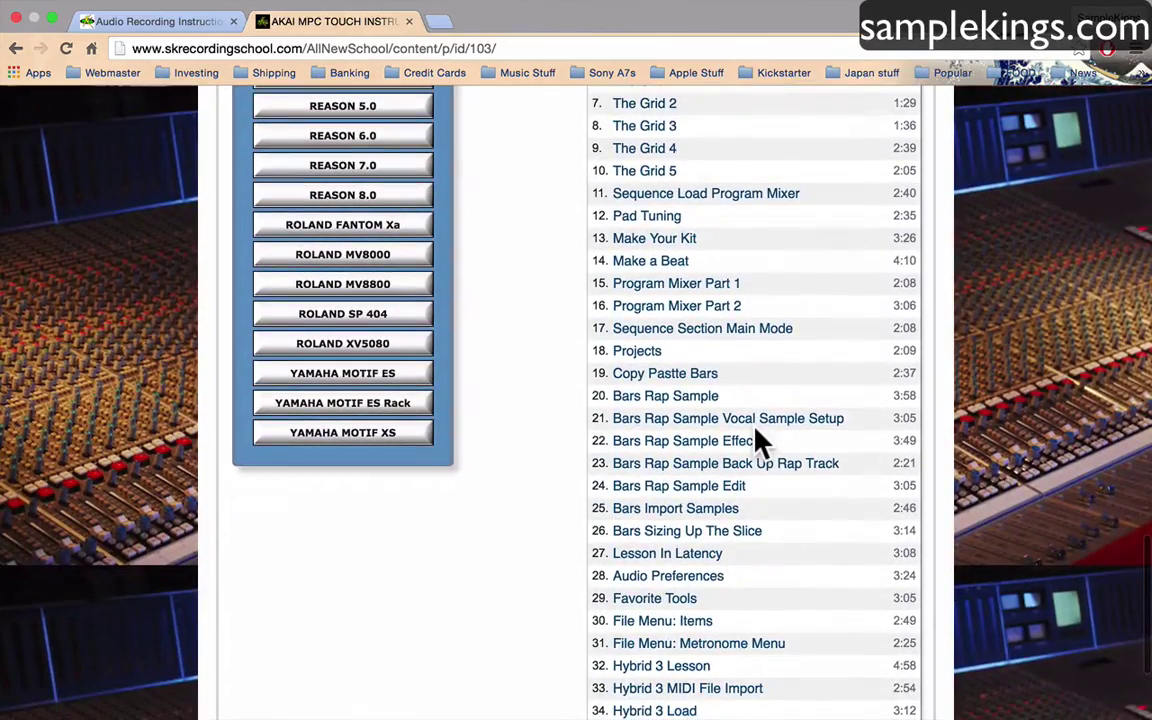
pyautogui.scroll(-5, 758, 440)
pyautogui.scroll(15, 758, 440)
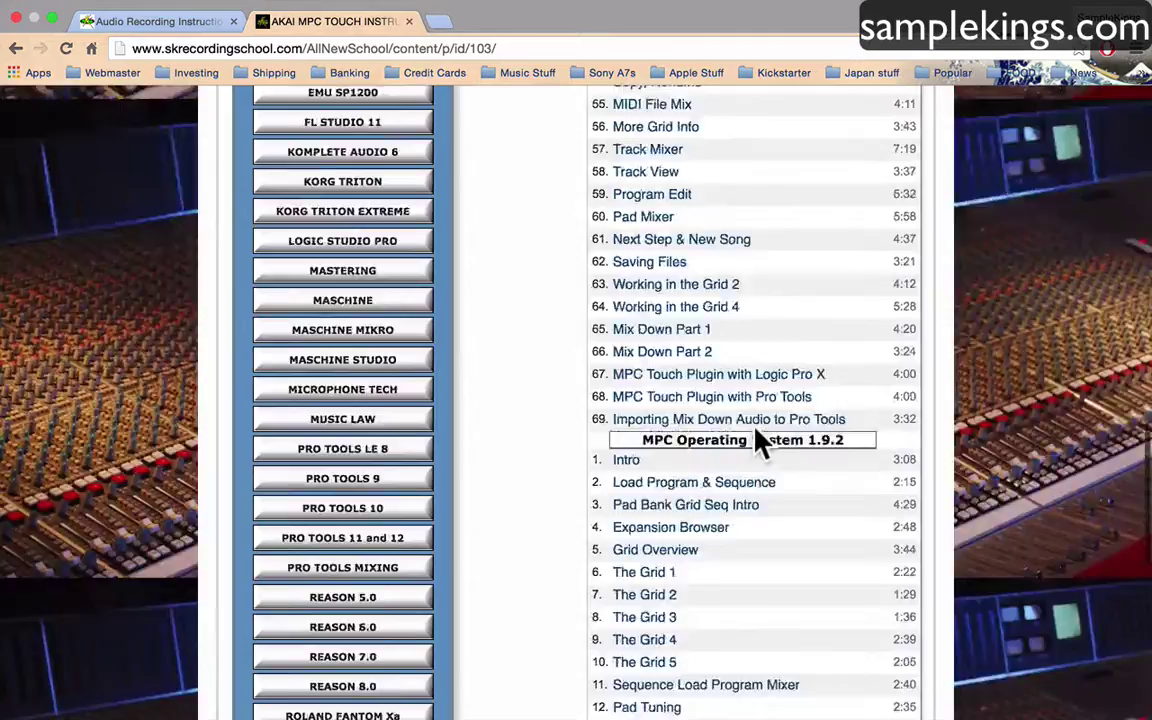
pyautogui.scroll(15, 758, 440)
pyautogui.scroll(15, 758, 440)
pyautogui.scroll(8, 758, 440)
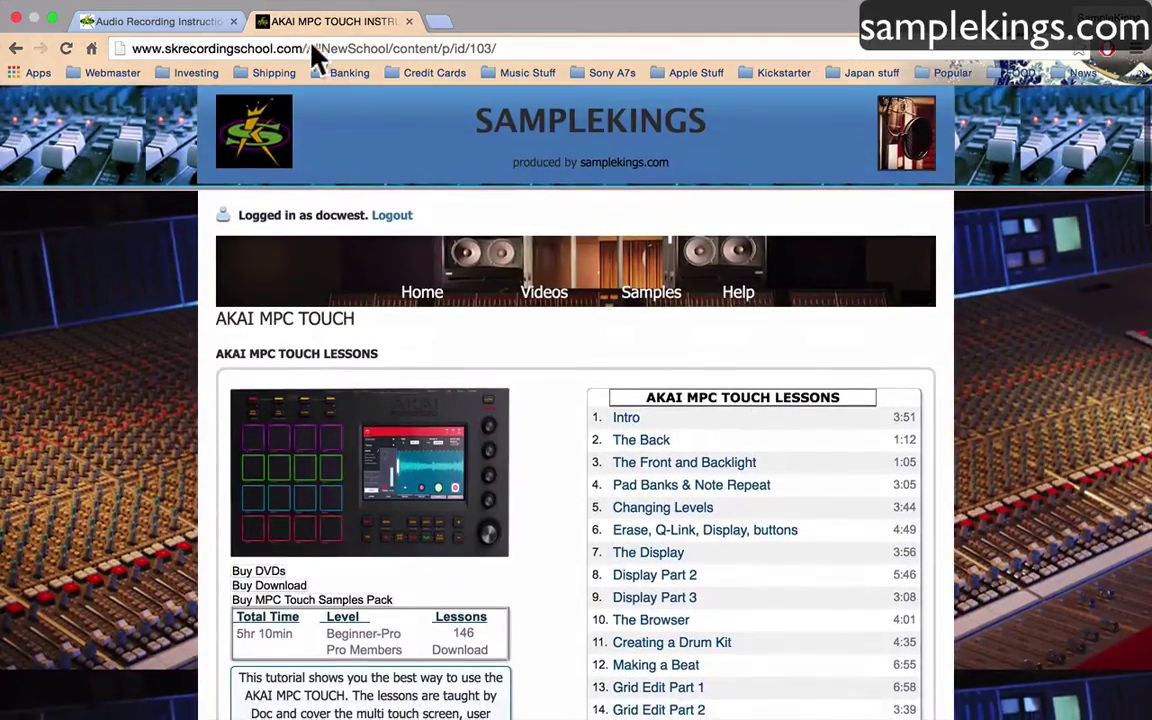
# Scroll through the samplekings.com MPC Touch DVDs page, then return to the Pro Tools session.
pyautogui.click(213, 24)
pyautogui.scroll(-1, 655, 345)
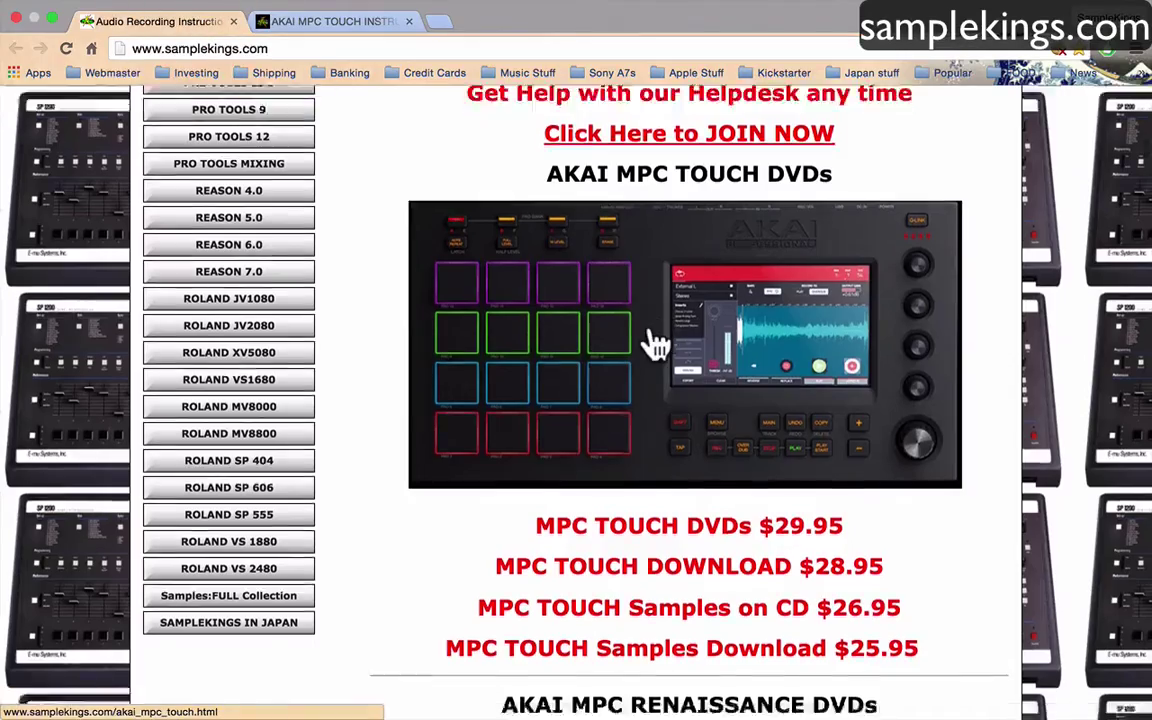
pyautogui.scroll(-4, 655, 345)
pyautogui.scroll(-4, 655, 345)
pyautogui.scroll(-4, 655, 345)
pyautogui.scroll(-3, 655, 345)
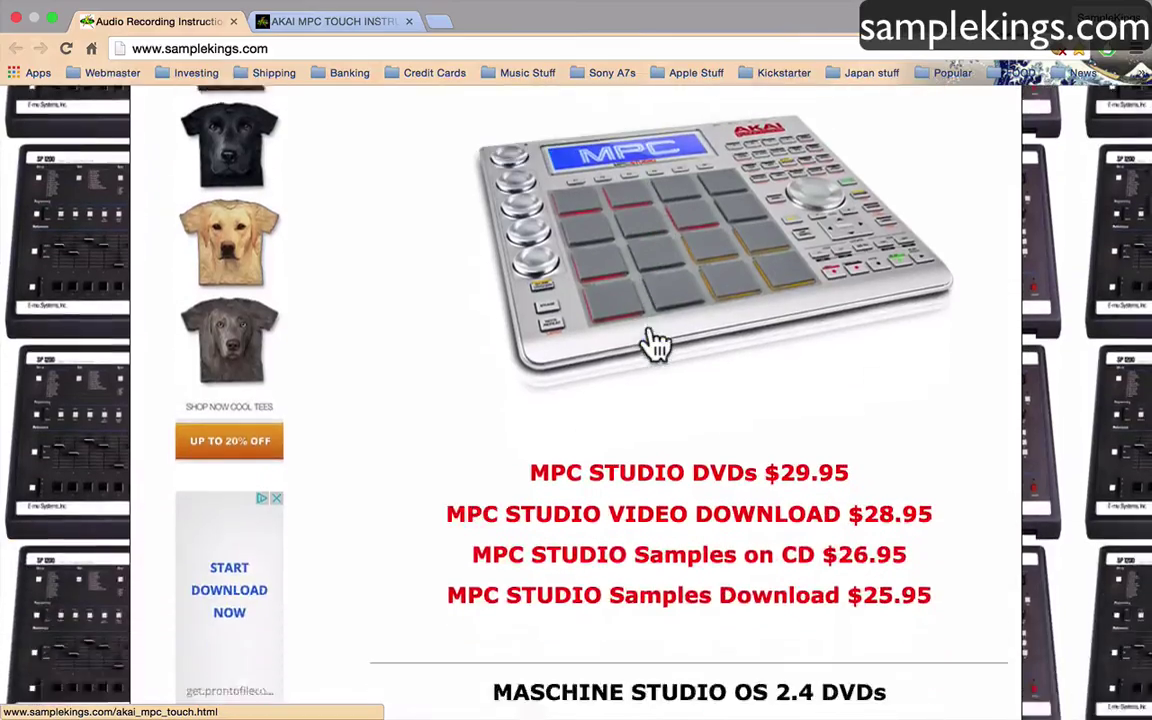
pyautogui.scroll(5, 655, 345)
pyautogui.scroll(5, 655, 345)
pyautogui.scroll(4, 655, 345)
pyautogui.scroll(3, 655, 345)
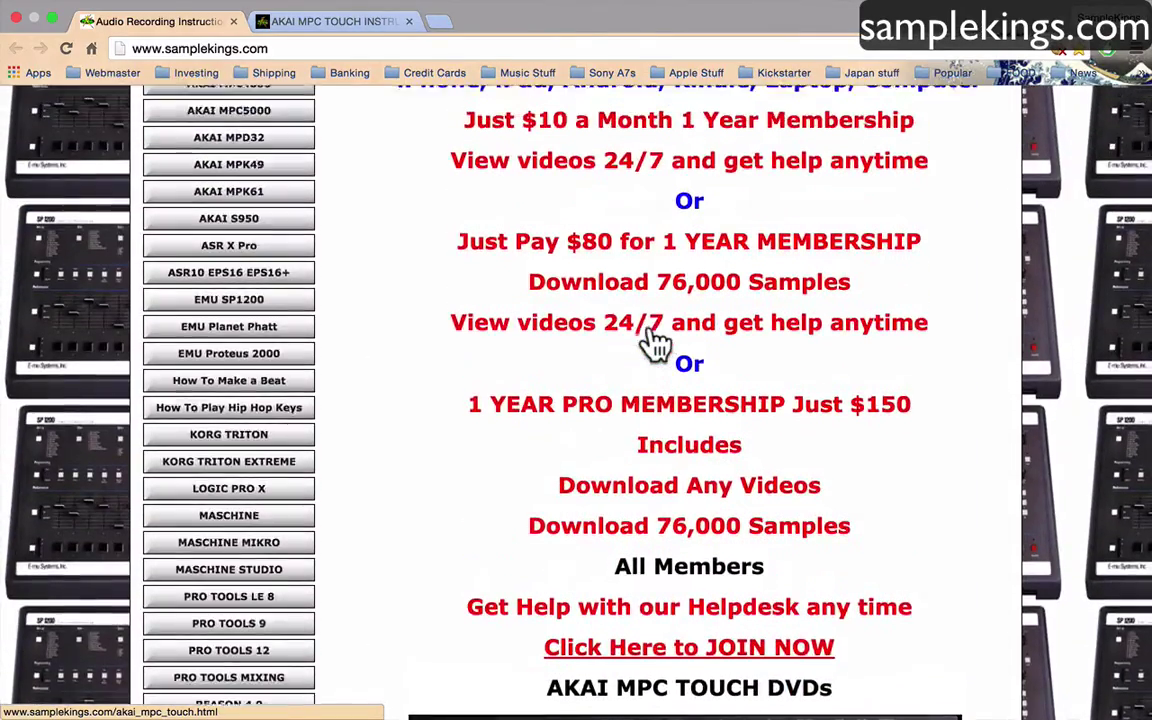
pyautogui.scroll(1, 655, 345)
pyautogui.hotkey('ctrl', 'Left')
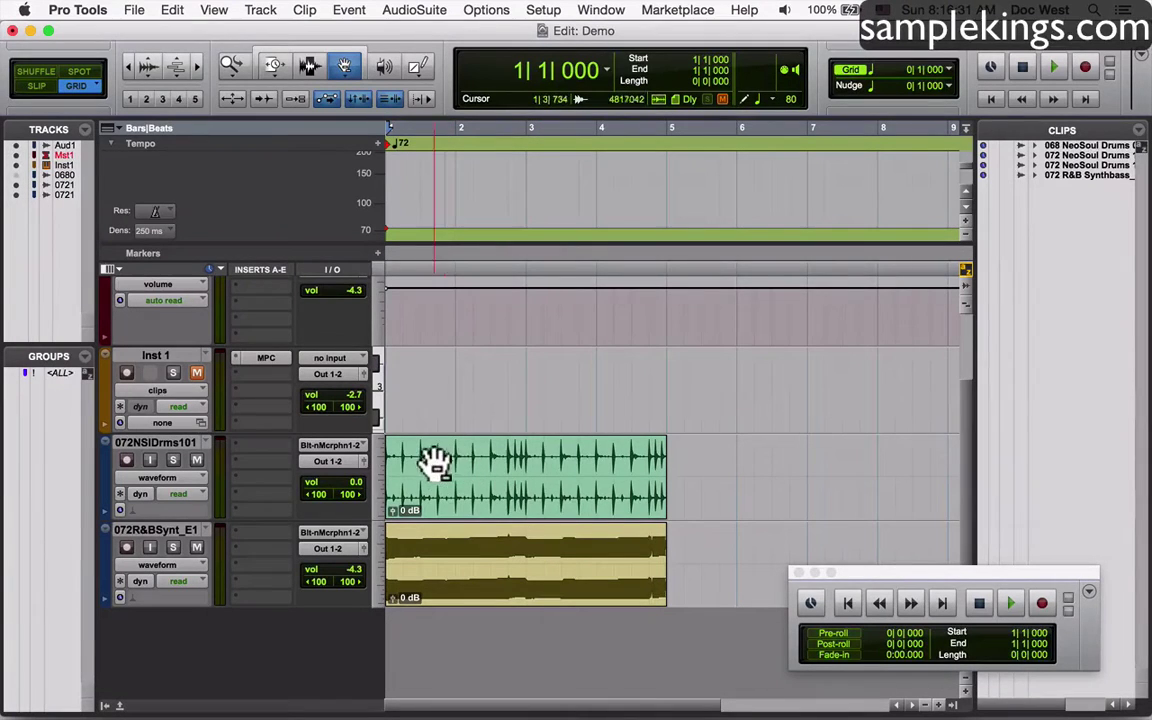
# Reopen the MPC plugin on Inst 1, briefly play the Avenue sequence, then stop it.
pyautogui.press('super+equal')
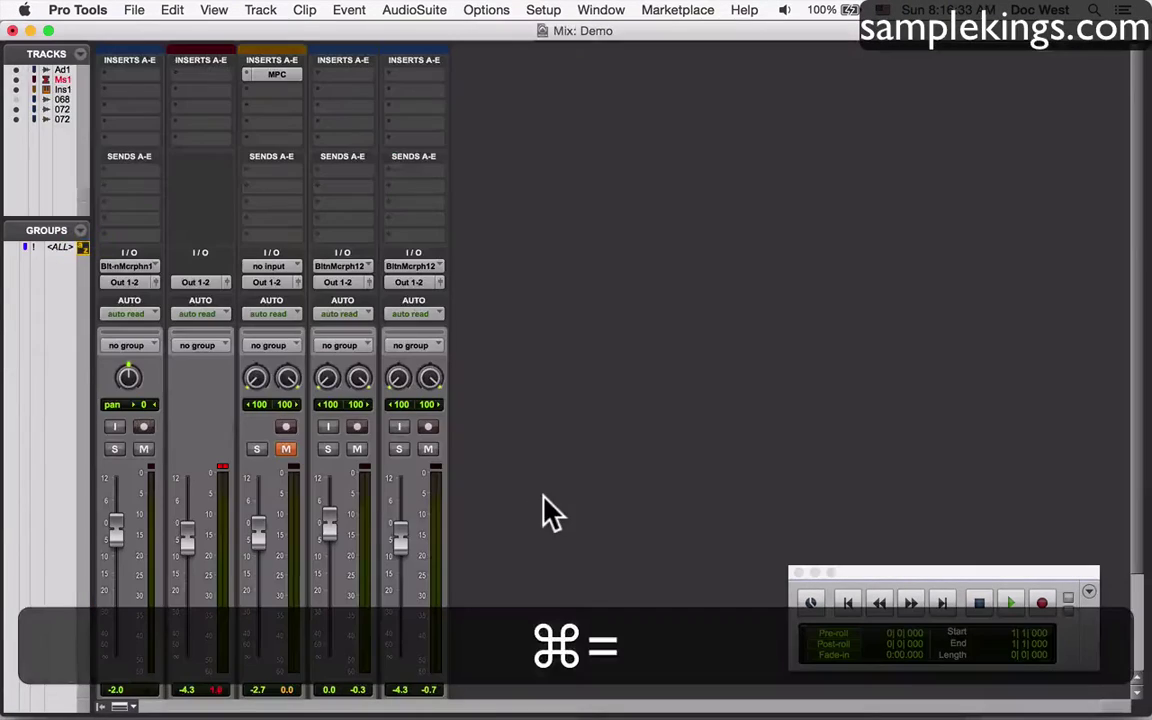
pyautogui.click(272, 76)
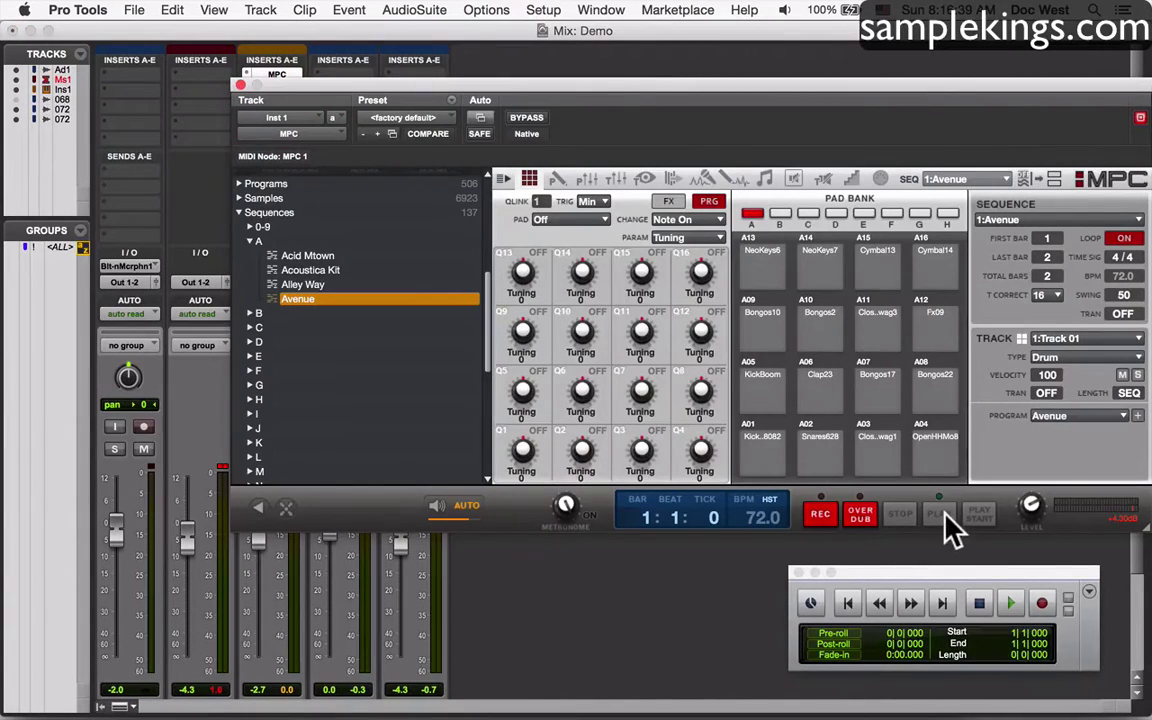
pyautogui.press('space')
pyautogui.click(1008, 608)
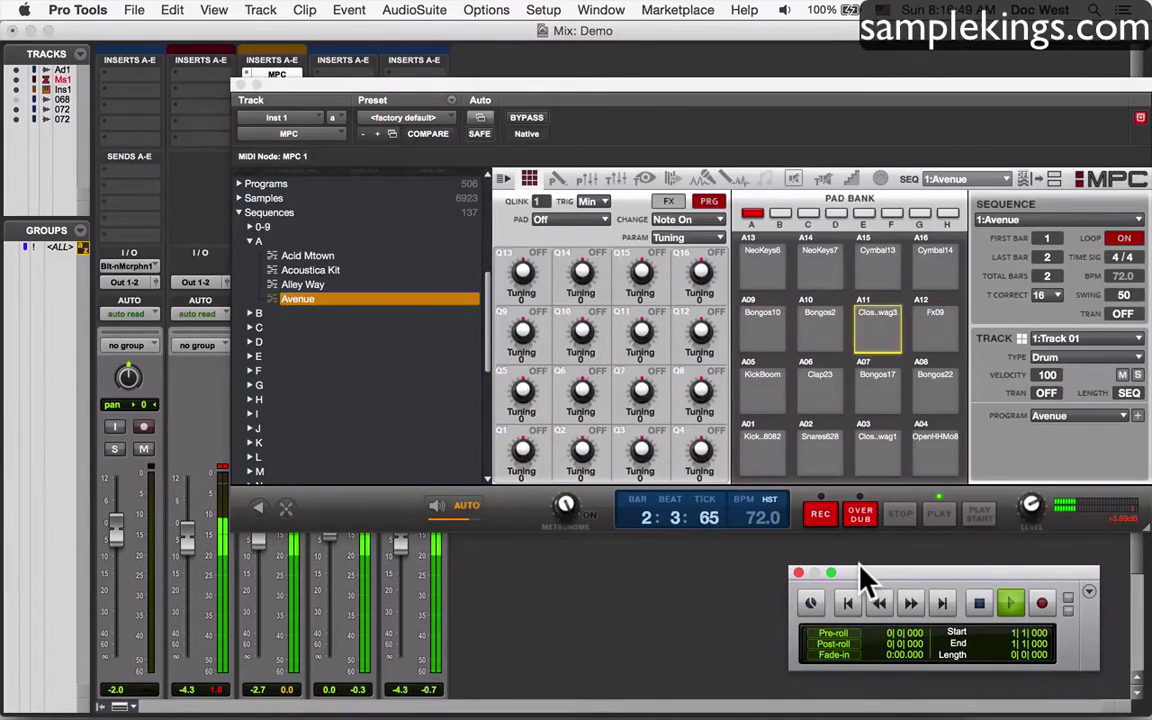
pyautogui.press('space')
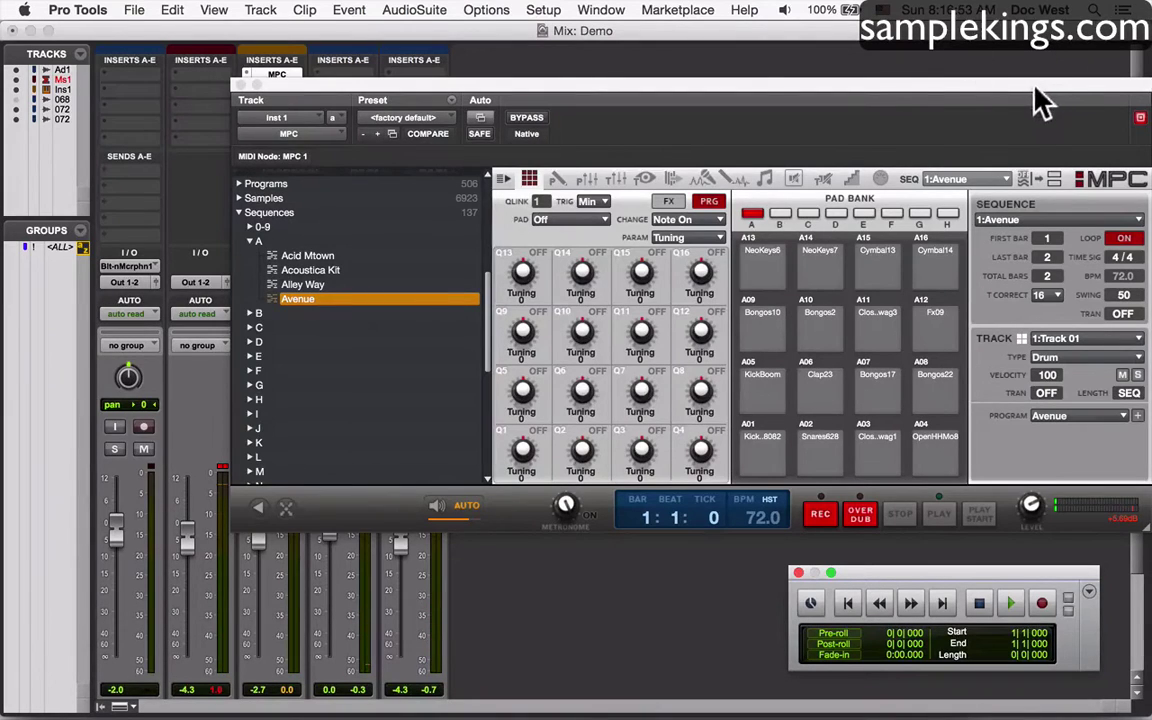
# Move the MPC plugin window further left and toggle the plugin's browser view.
pyautogui.moveTo(1040, 100); pyautogui.dragTo(862, 98)
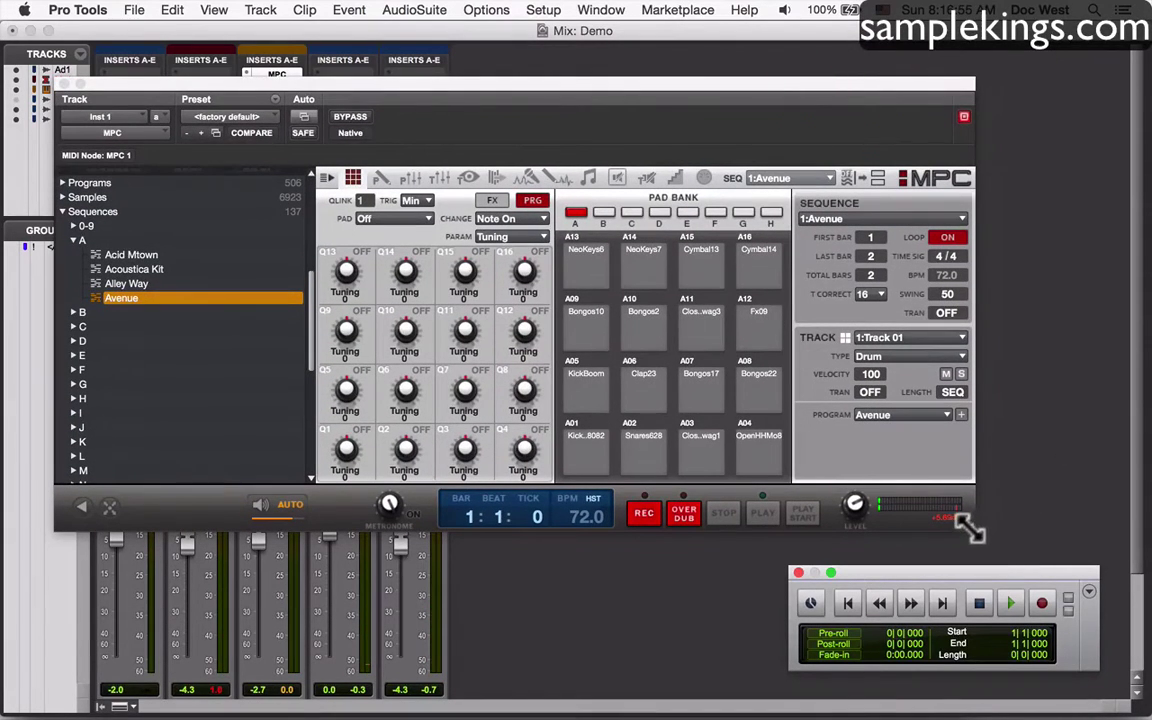
pyautogui.click(955, 518)
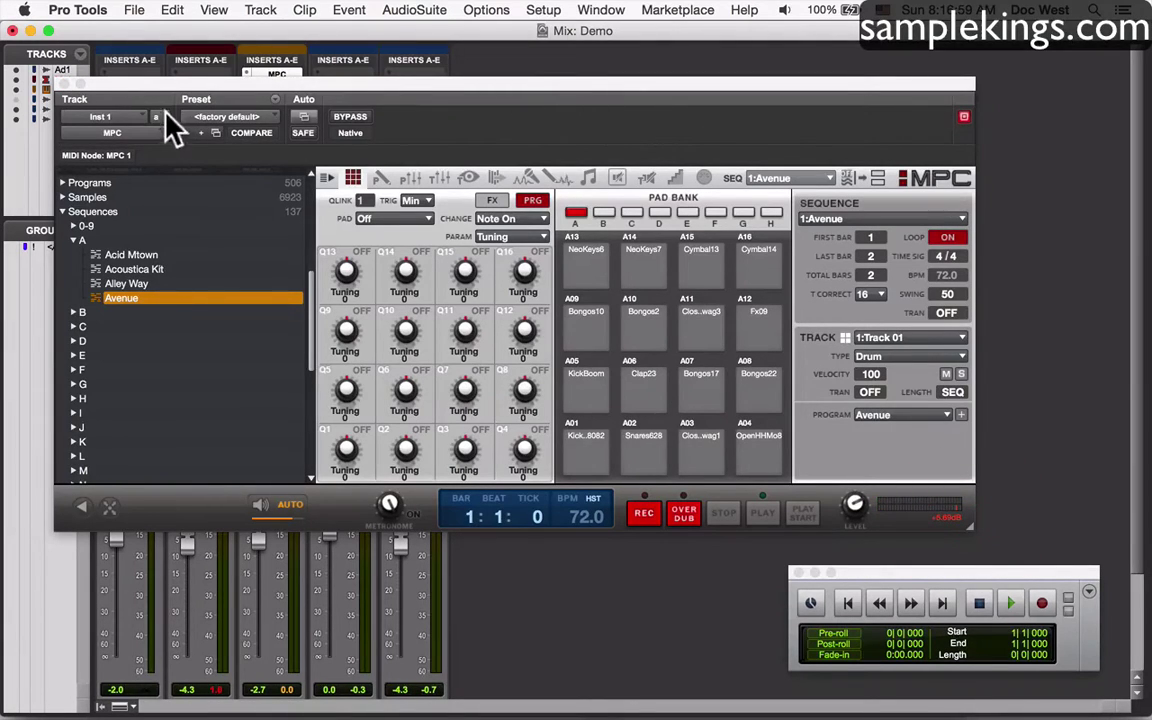
pyautogui.click(110, 506)
pyautogui.click(84, 507)
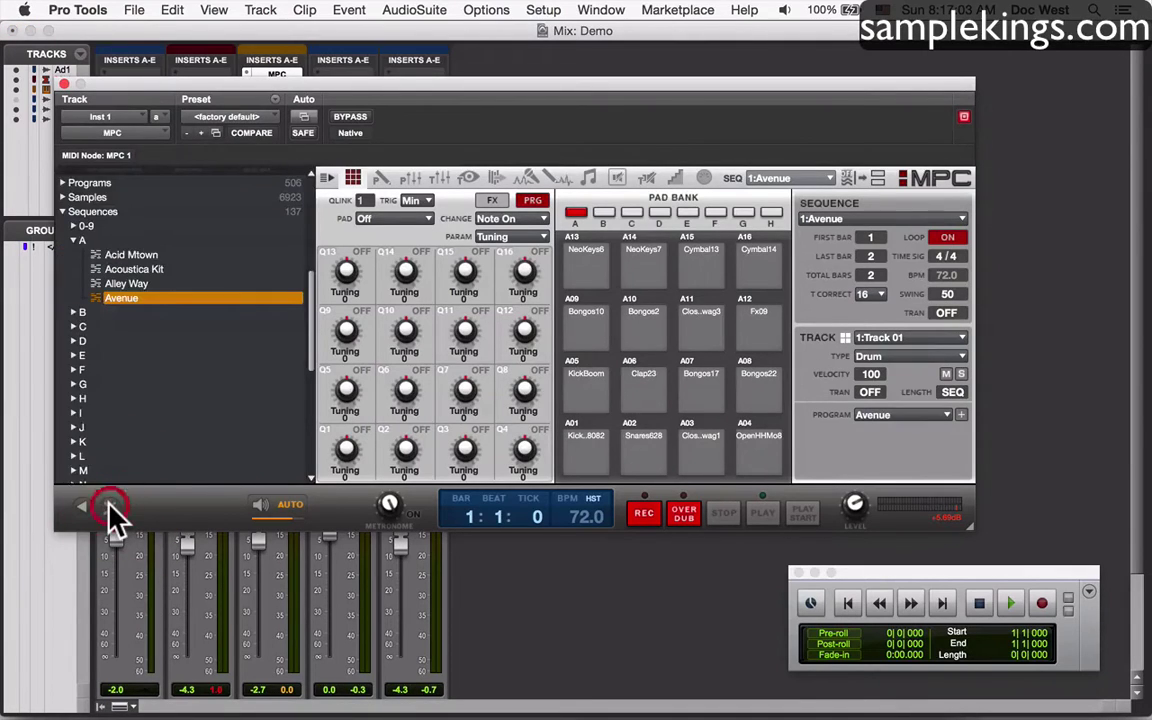
# Show the MPC's project sample list and channel strip, and select the Fx09 sample.
pyautogui.click(84, 507)
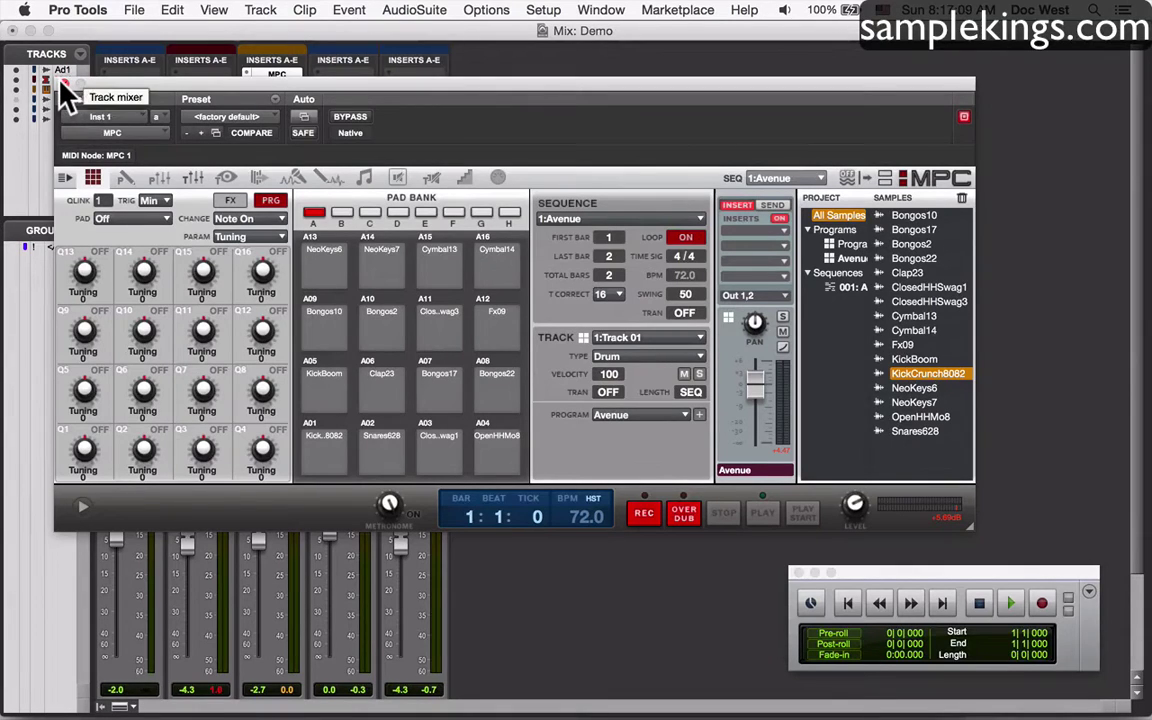
pyautogui.click(884, 343)
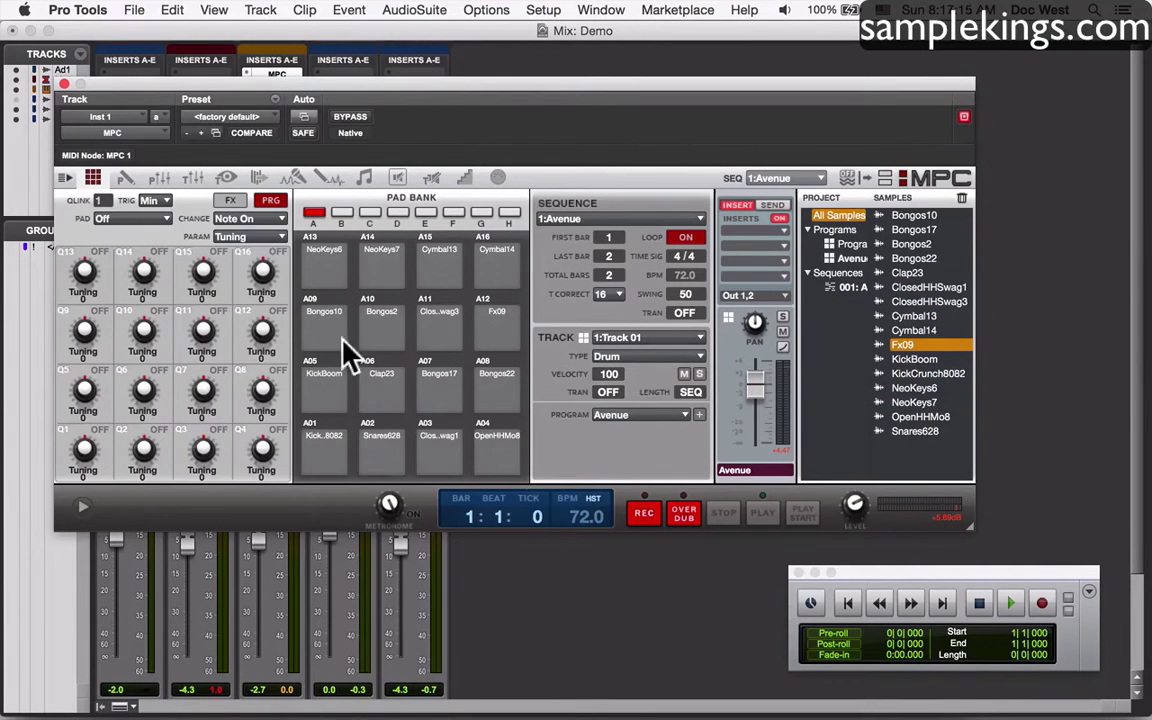
# Close the MPC plugin, play the session once from the top in Edit, then return to Mix.
pyautogui.click(63, 84)
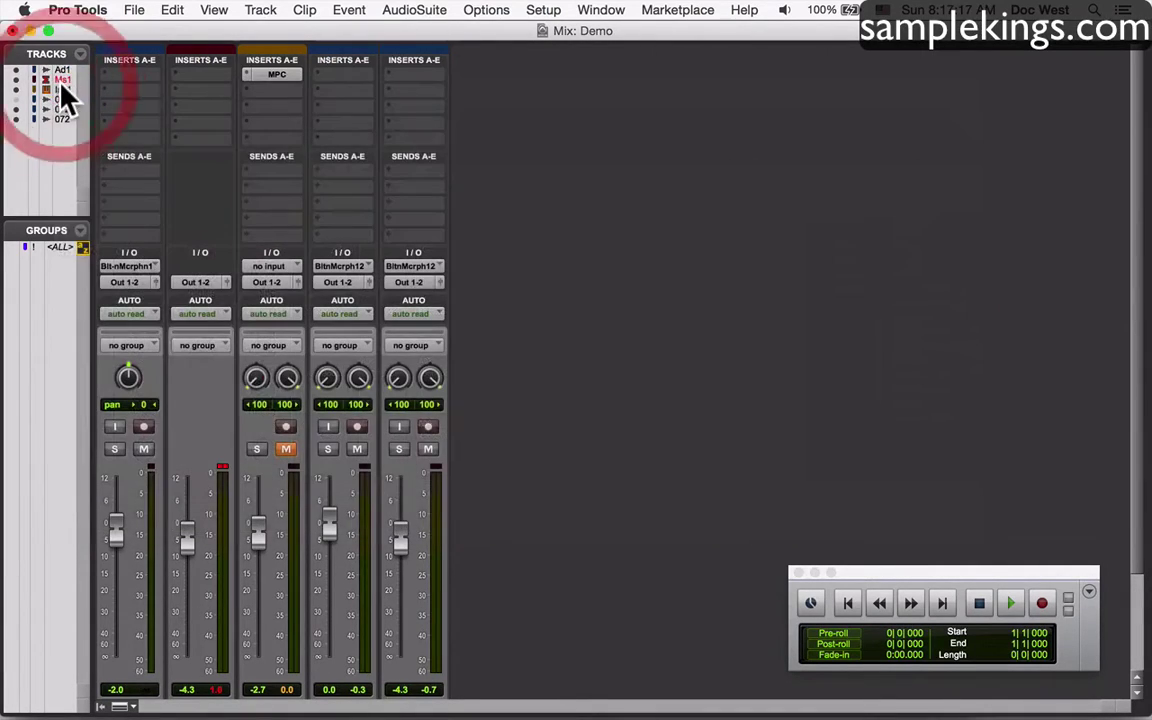
pyautogui.press('super+equal')
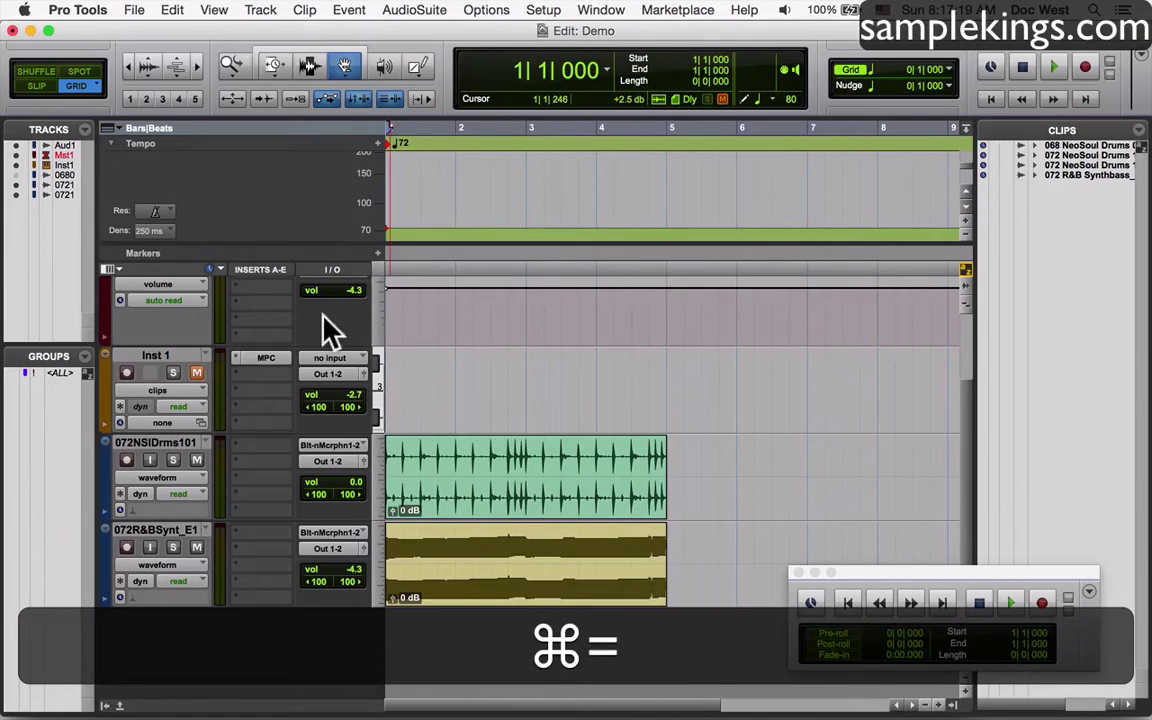
pyautogui.press('space')
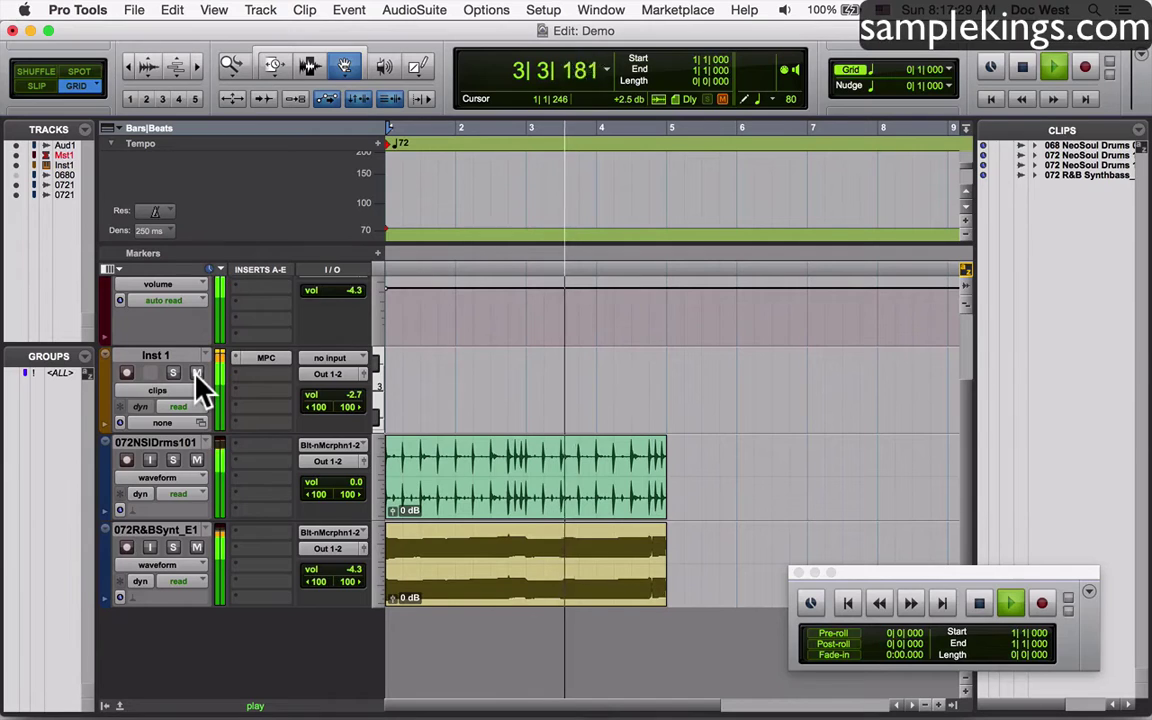
pyautogui.press('space')
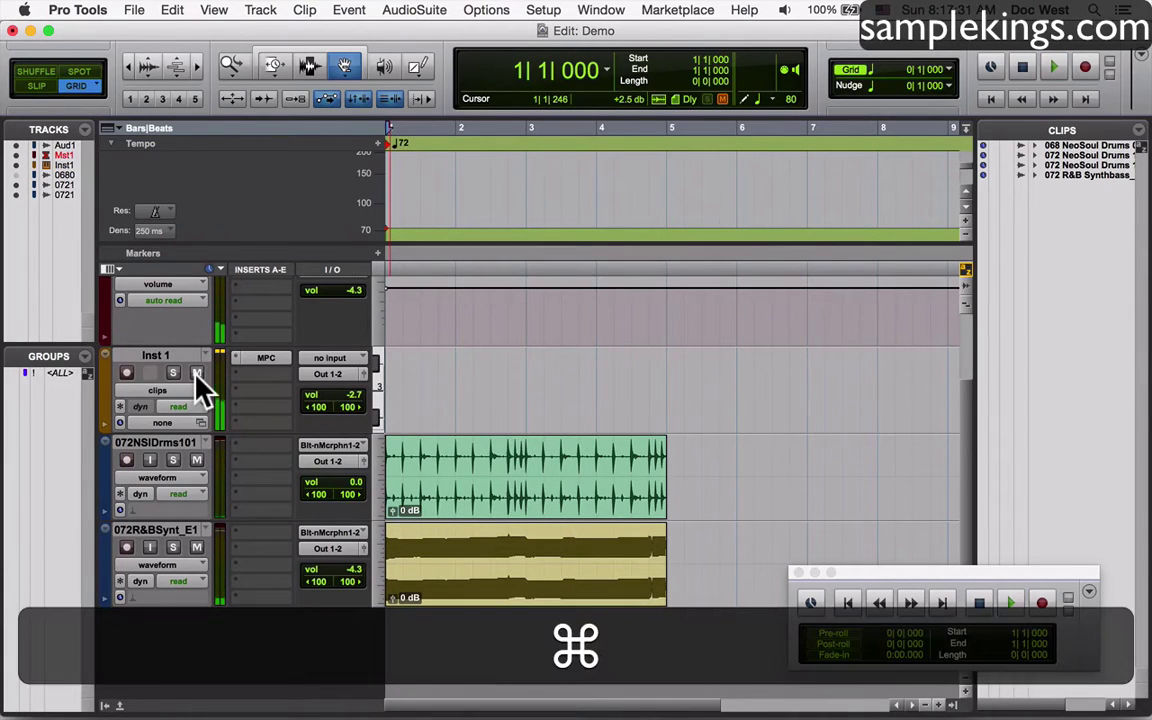
pyautogui.press('super+equal')
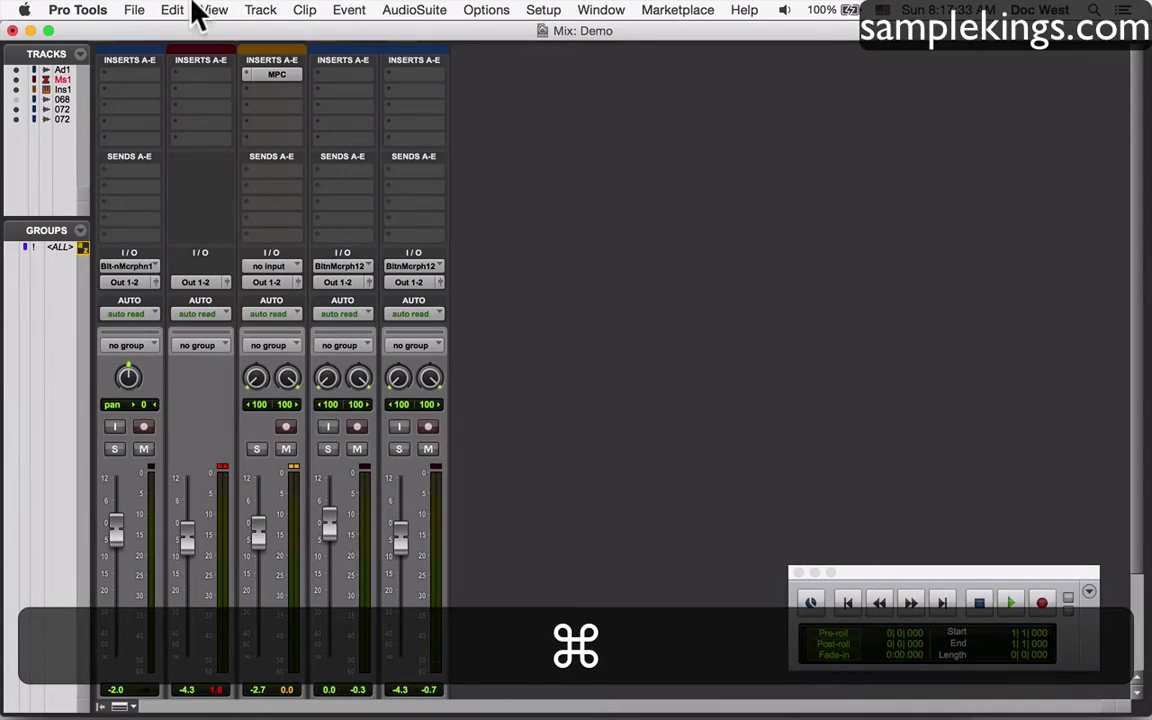
# Reopen the MPC plugin on Inst 1 and audition the Fx09 pad on A12 twice.
pyautogui.click(257, 74)
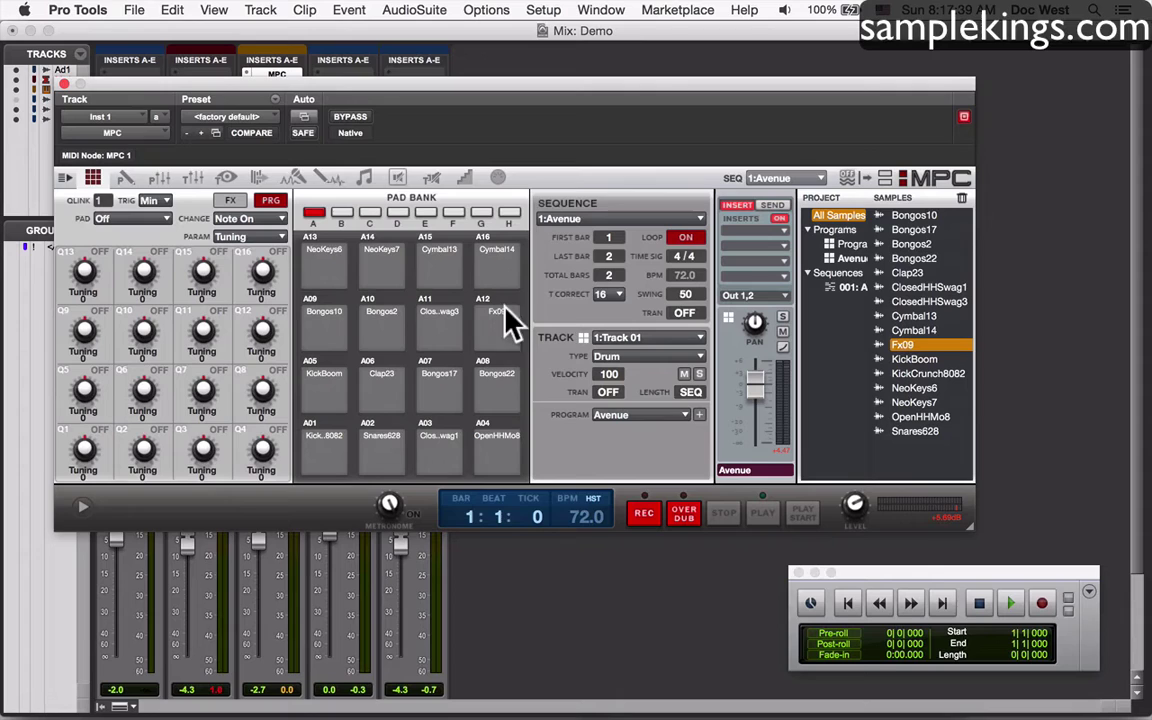
pyautogui.click(501, 340)
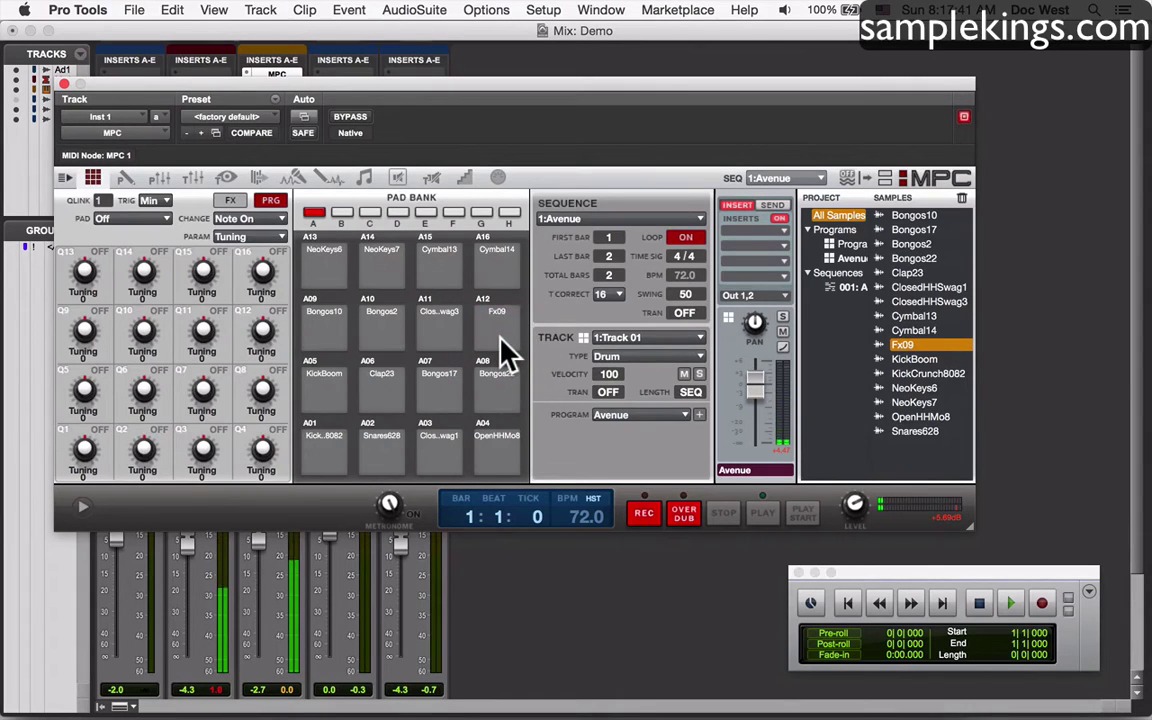
pyautogui.click(499, 340)
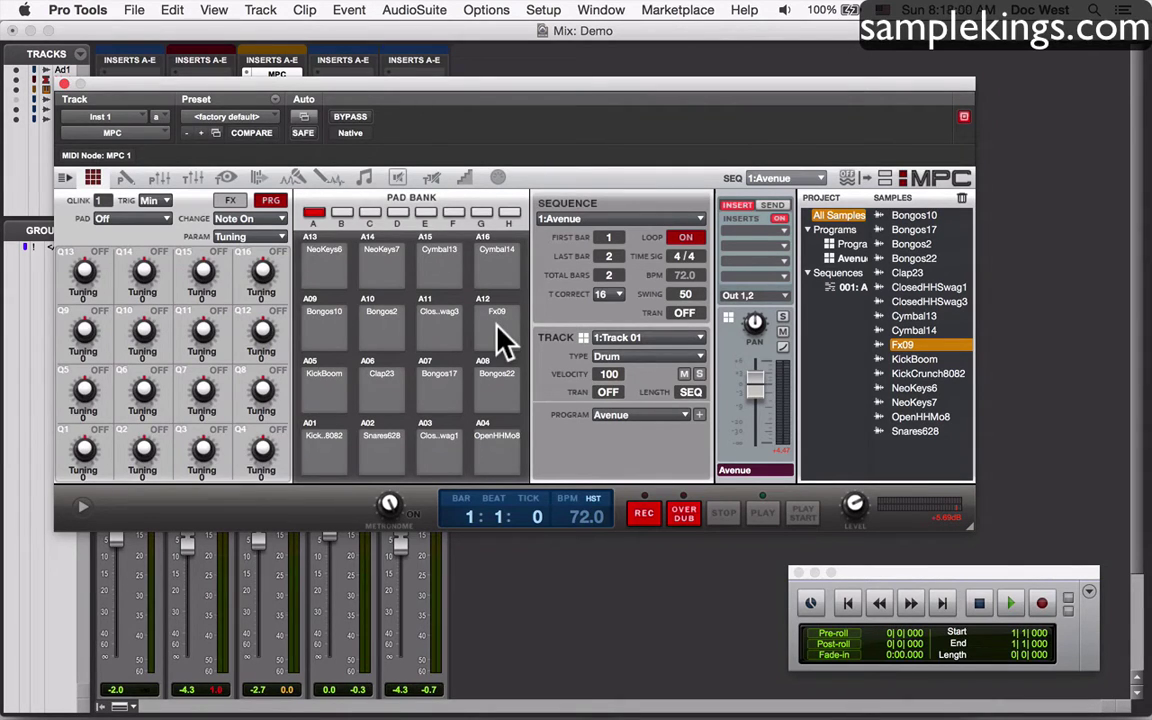
# Show the MPC program mixer, scroll to A12, and pull the Fx09 fader fully down.
pyautogui.click(165, 183)
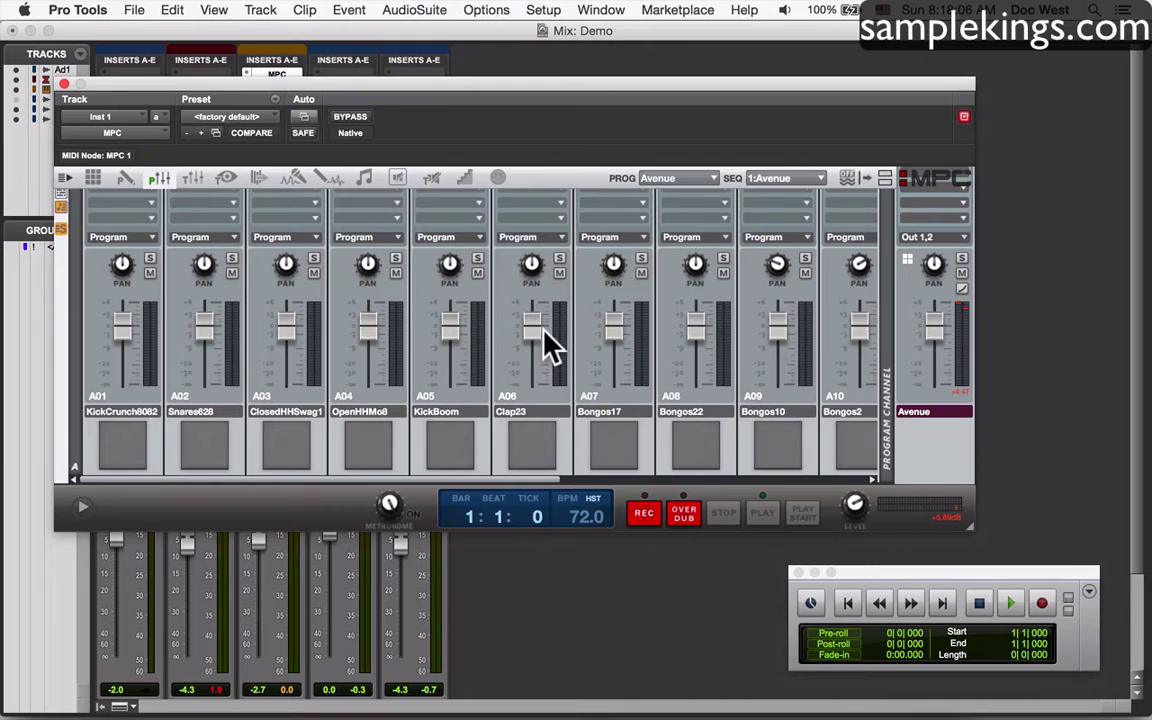
pyautogui.hscroll(2, 545, 335)
pyautogui.hscroll(3, 545, 345)
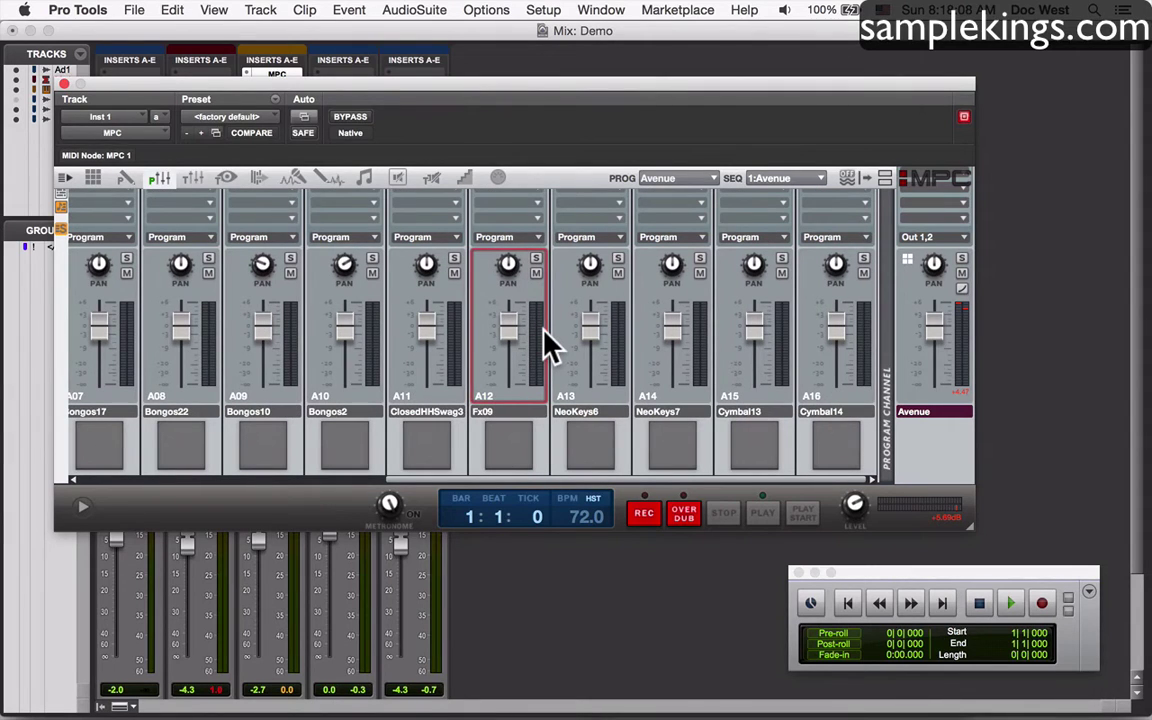
pyautogui.click(500, 436)
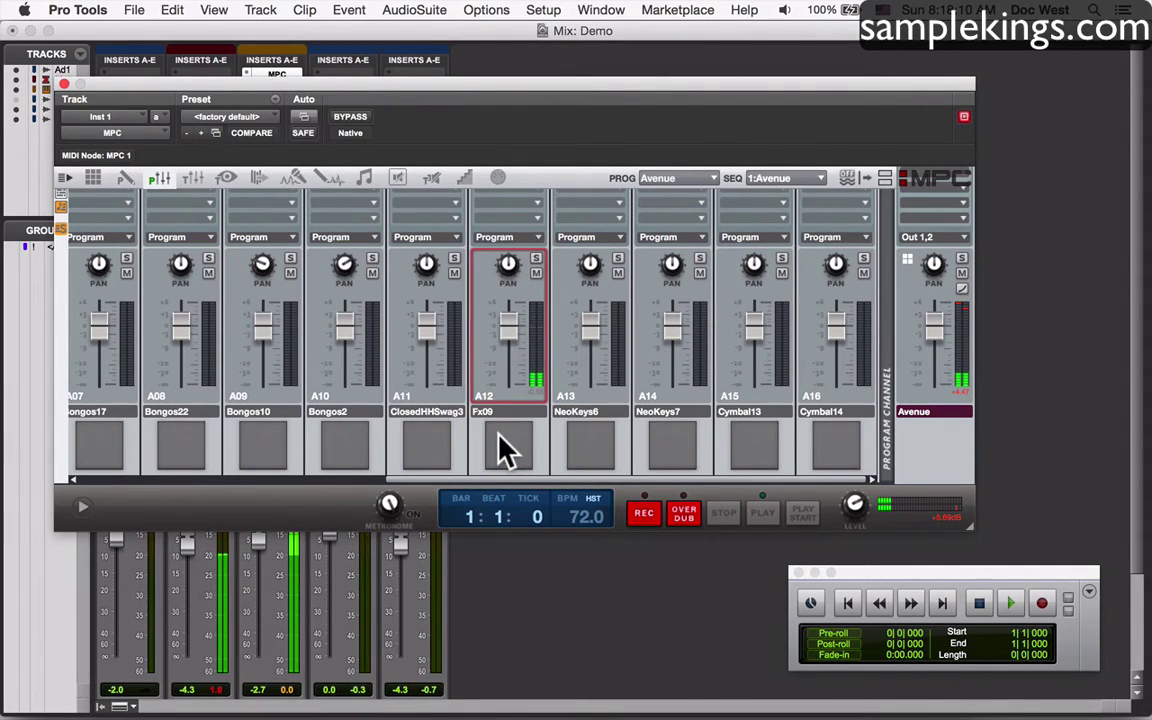
pyautogui.moveTo(508, 327); pyautogui.dragTo(515, 440)
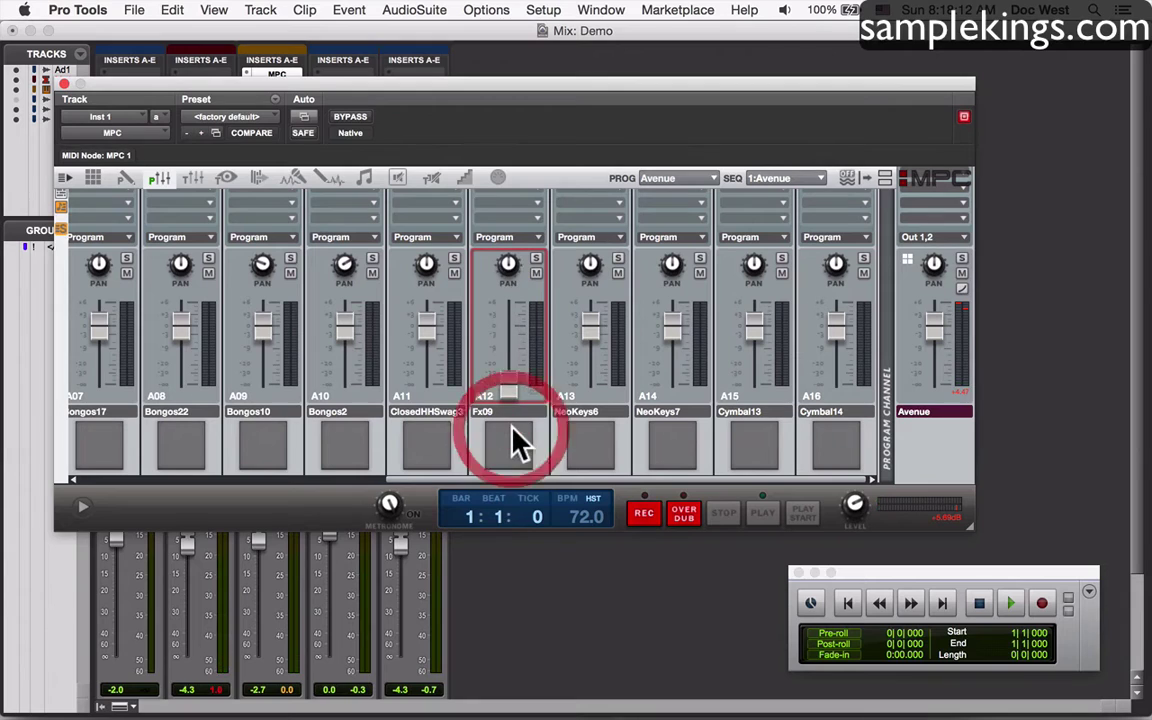
# During playback, lower KickCrunch8082 slightly and adjust the Avenue program output level.
pyautogui.click(1008, 602)
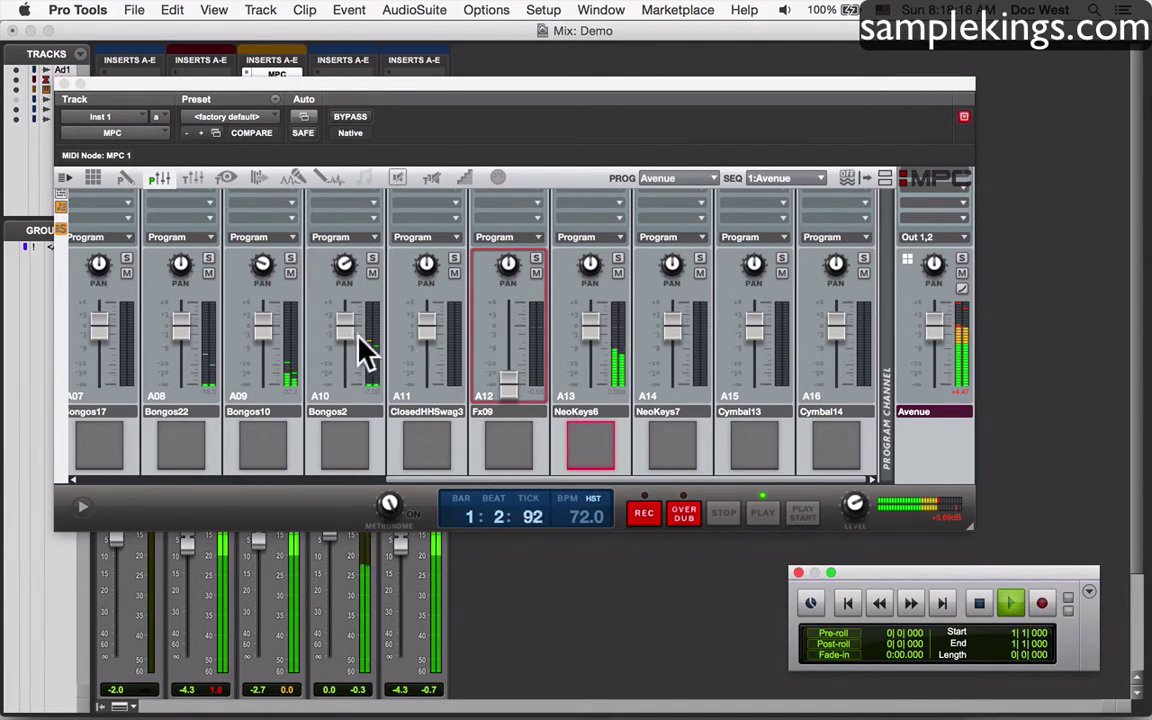
pyautogui.hscroll(-5, 237, 388)
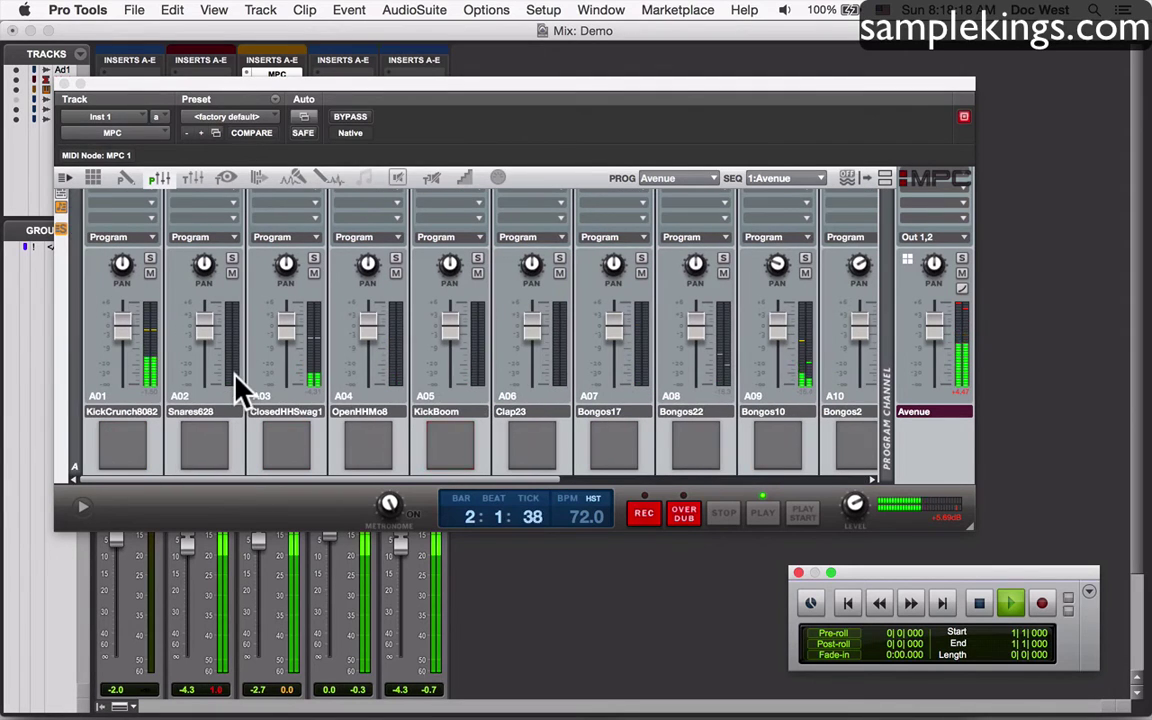
pyautogui.moveTo(122, 323)
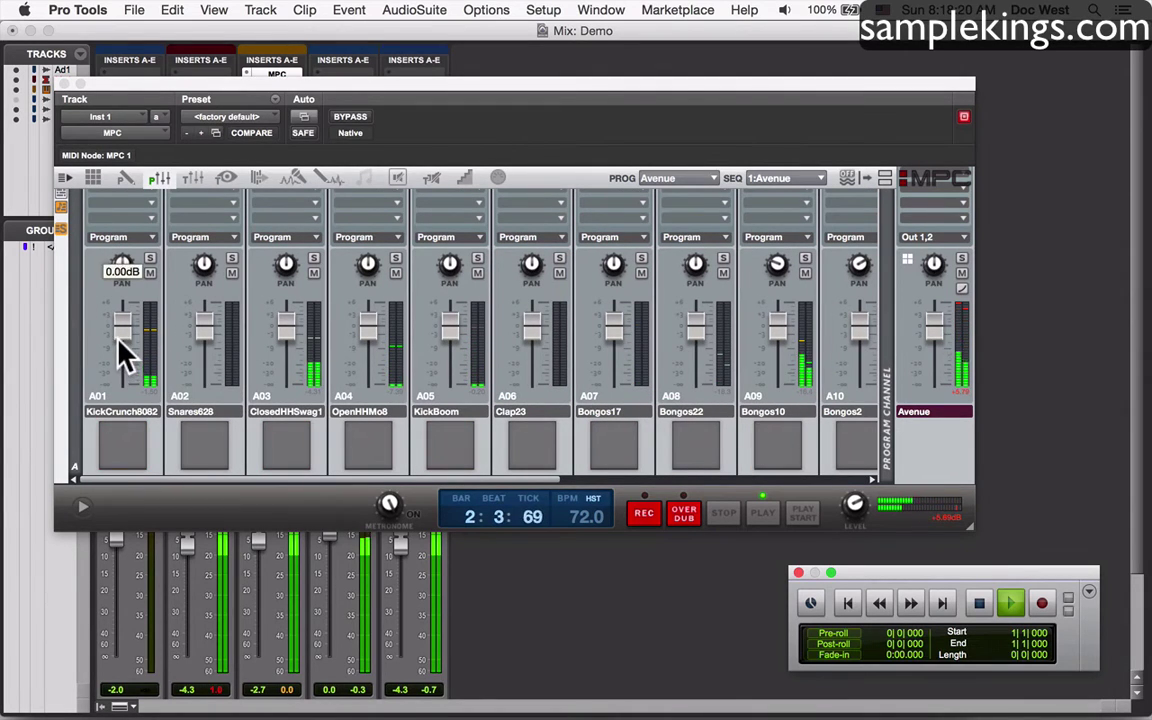
pyautogui.moveTo(118, 340); pyautogui.dragTo(120, 361)
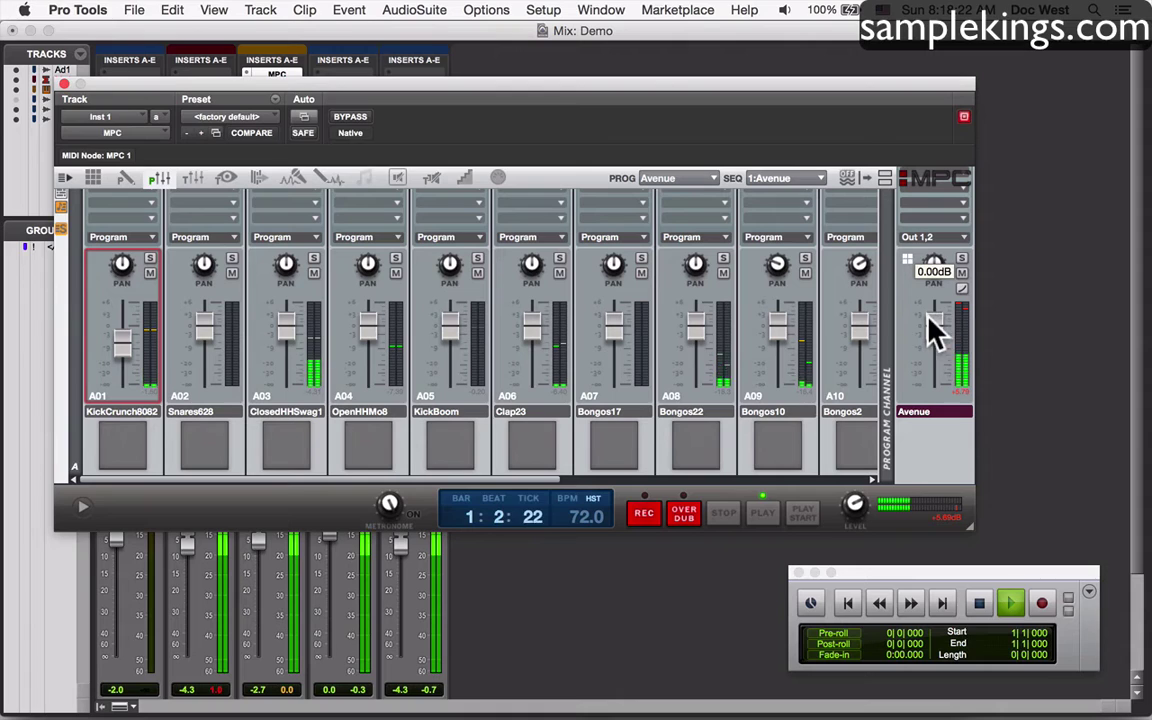
pyautogui.moveTo(929, 318)
pyautogui.mouseDown()
pyautogui.moveTo(922, 310)
pyautogui.moveTo(924, 326)
pyautogui.mouseUp()
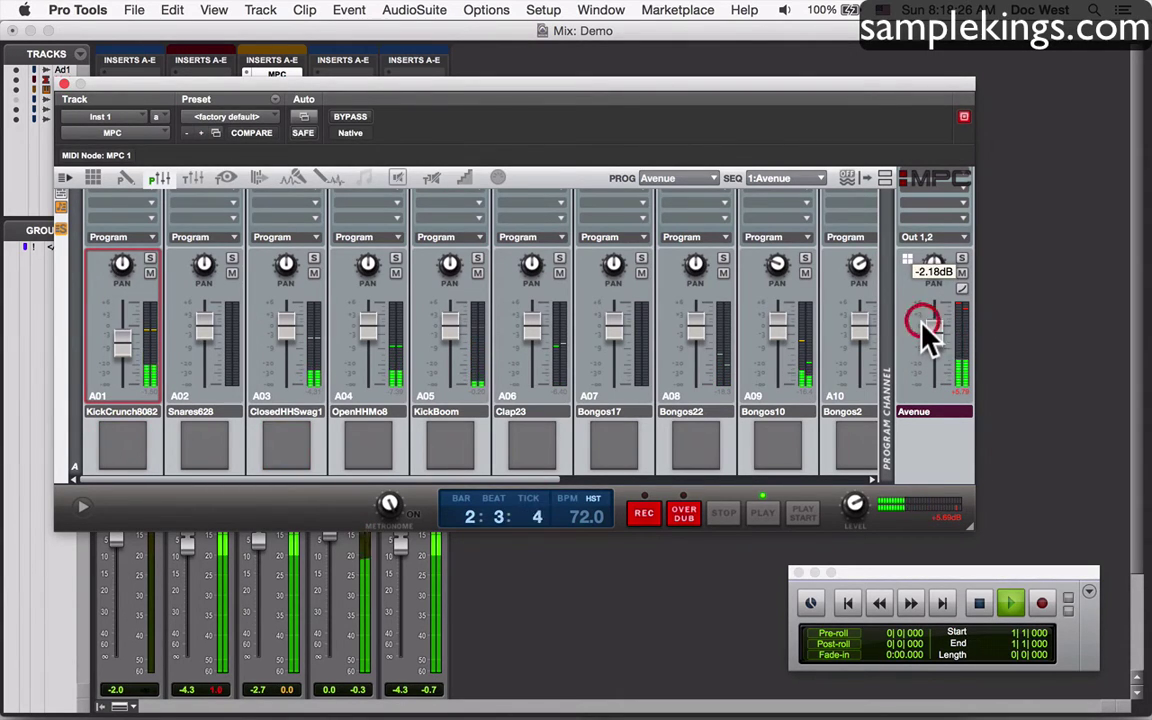
pyautogui.press('space')
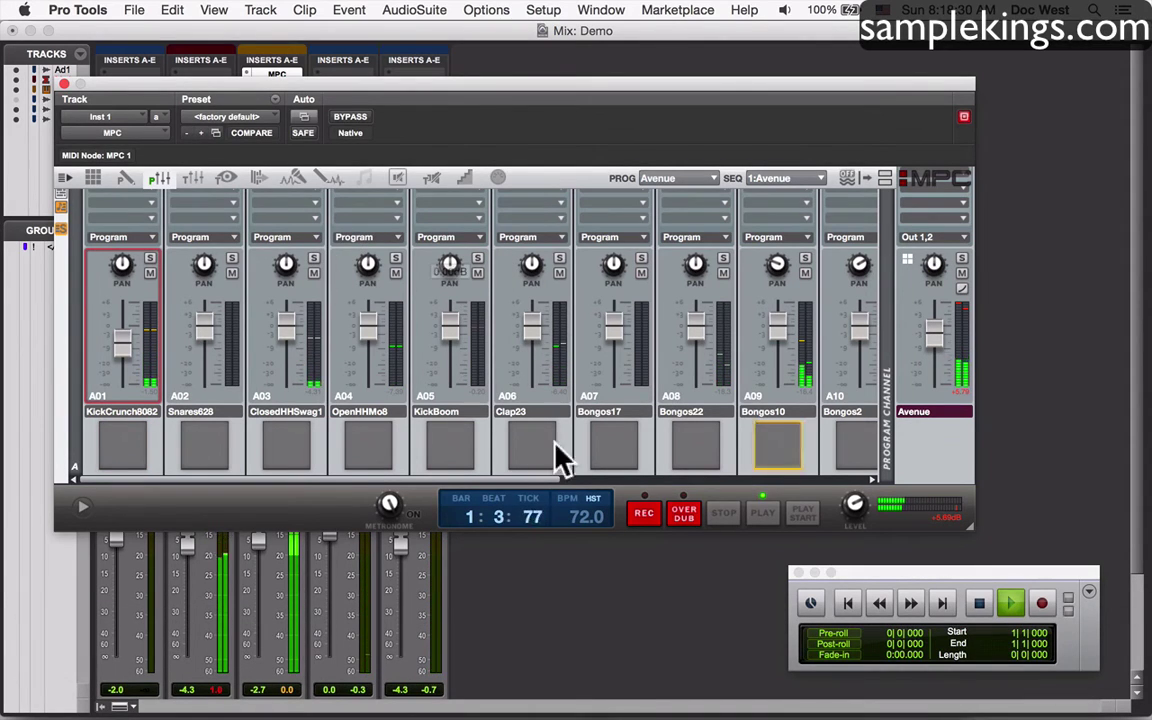
pyautogui.click(978, 604)
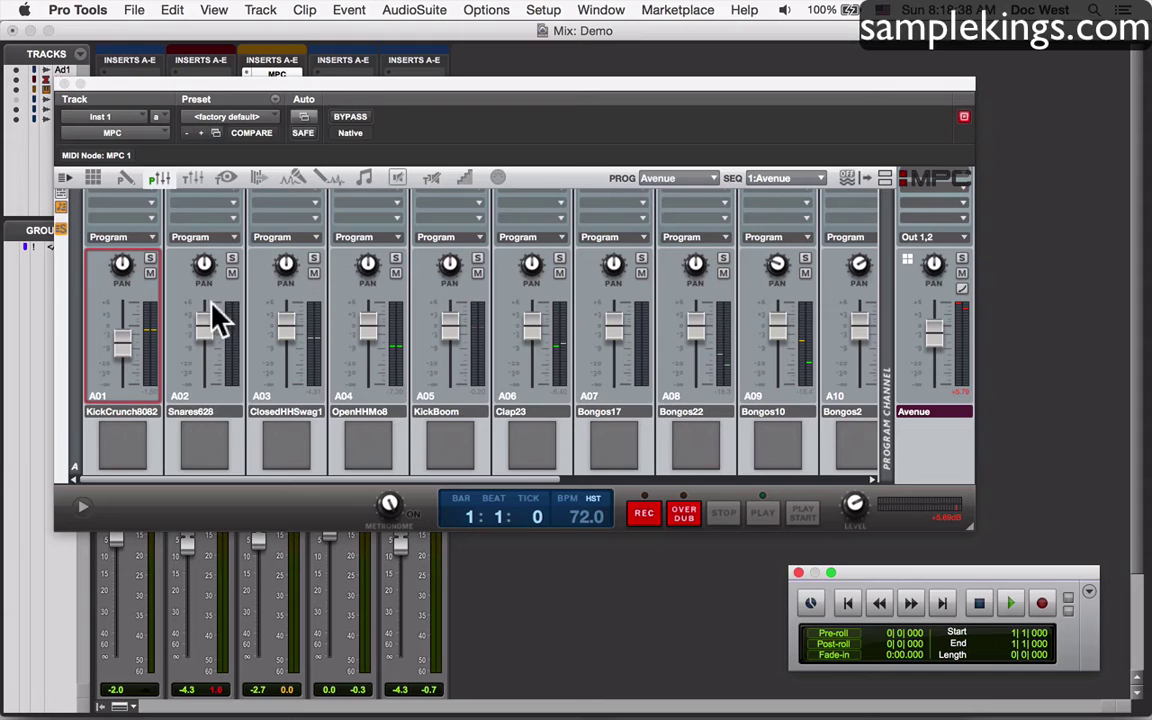
pyautogui.hscroll(5, 252, 355)
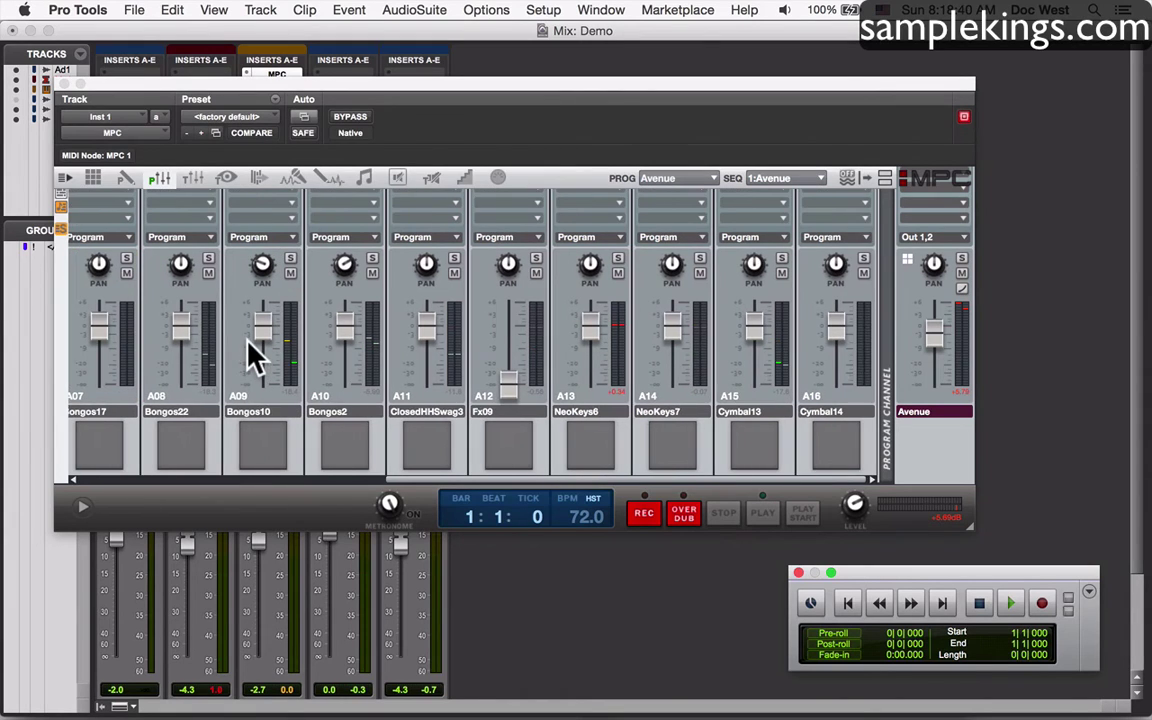
pyautogui.hscroll(-4, 252, 355)
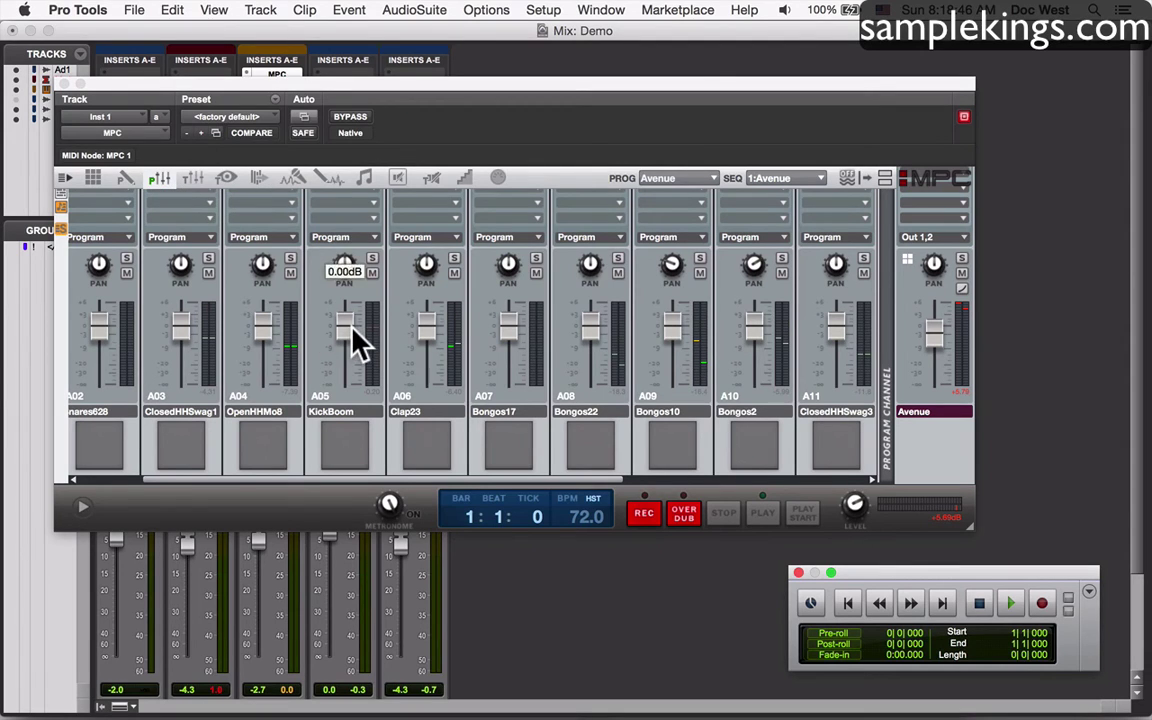
pyautogui.hscroll(3, 352, 340)
pyautogui.hscroll(-3, 358, 340)
pyautogui.hscroll(-2, 358, 340)
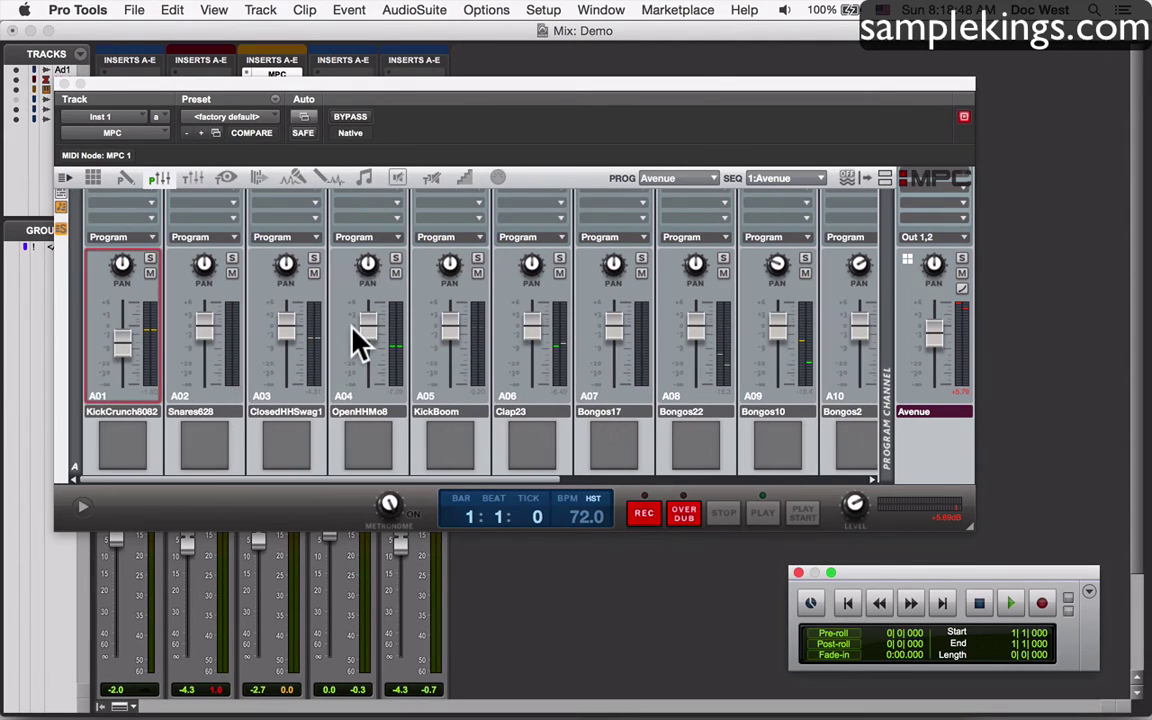